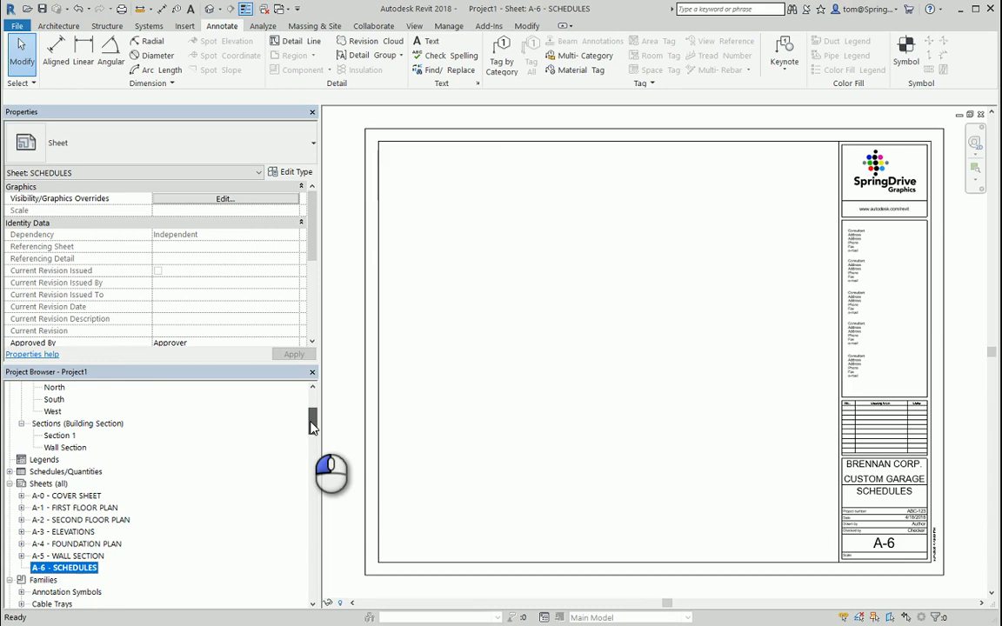
# Place the Door Schedule in the upper part of sheet A-6 - SCHEDULES.
pyautogui.moveTo(312, 426)
pyautogui.mouseDown()
pyautogui.moveTo(312, 437)
pyautogui.moveTo(312, 422)
pyautogui.mouseUp()
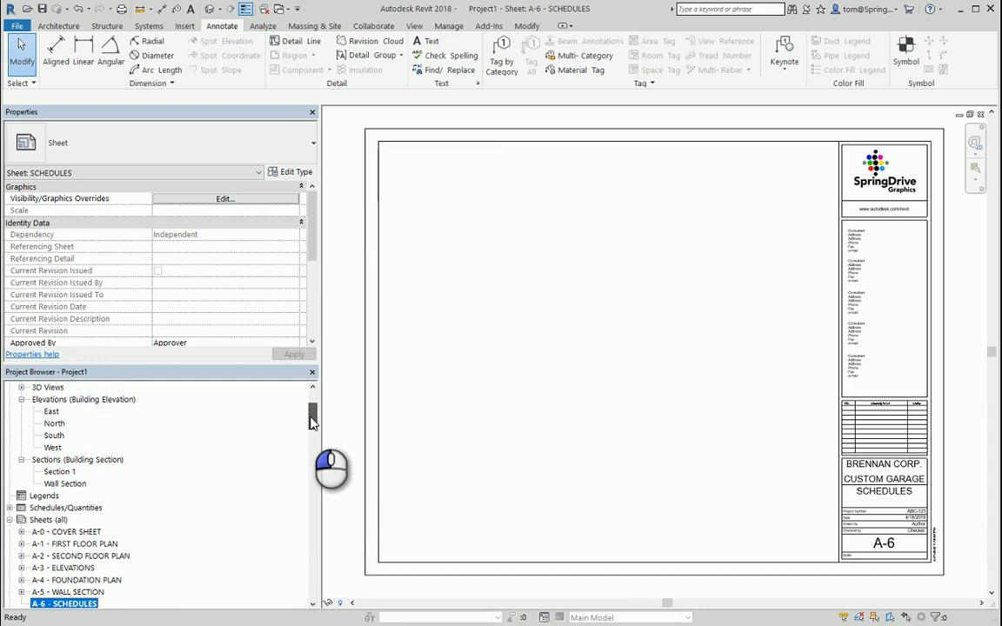
pyautogui.click(9, 508)
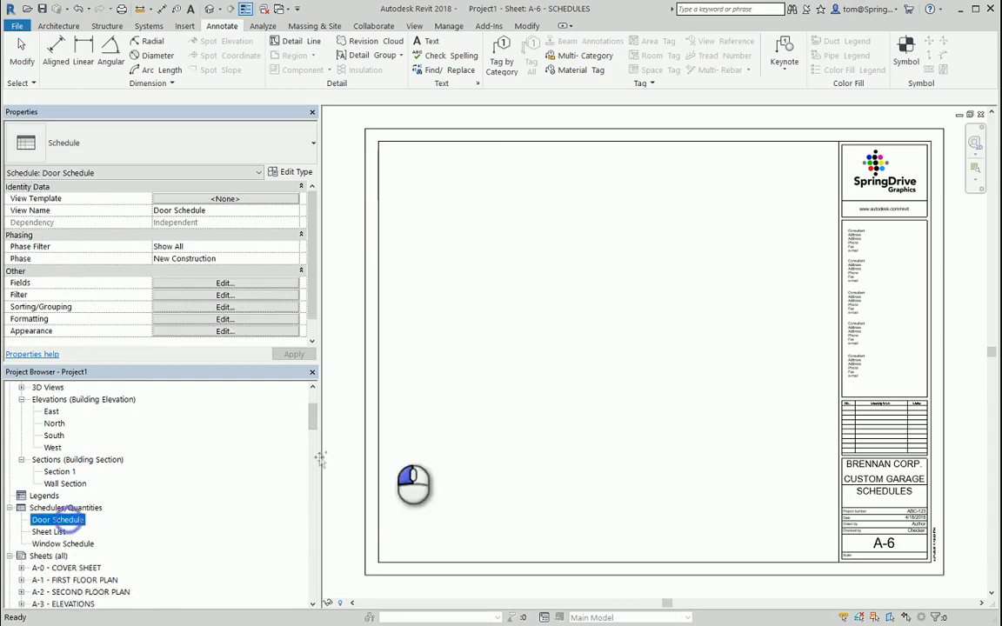
pyautogui.moveTo(524, 265); pyautogui.dragTo(524, 263)
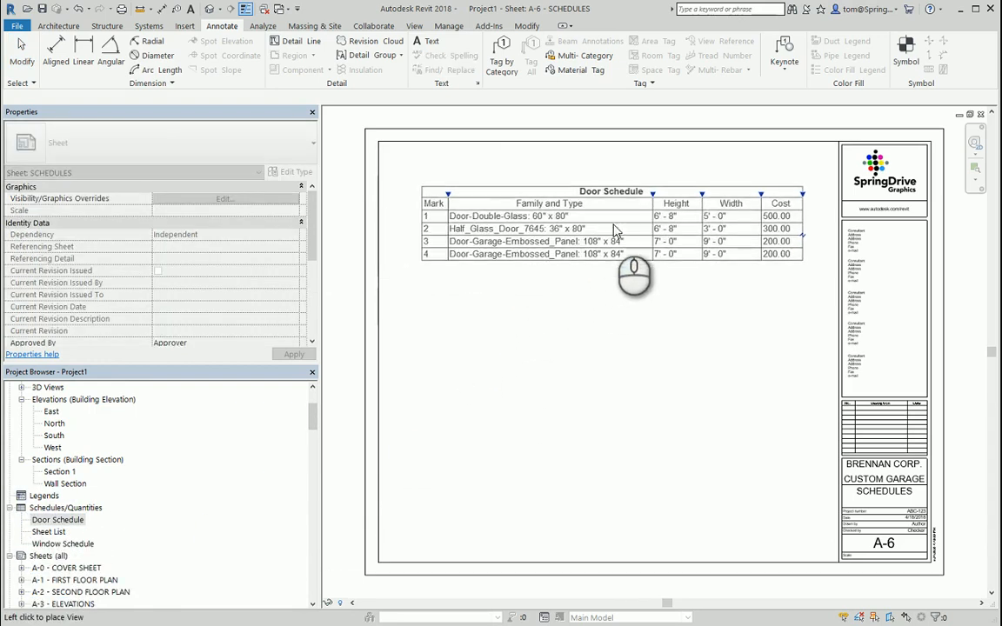
pyautogui.click(605, 232)
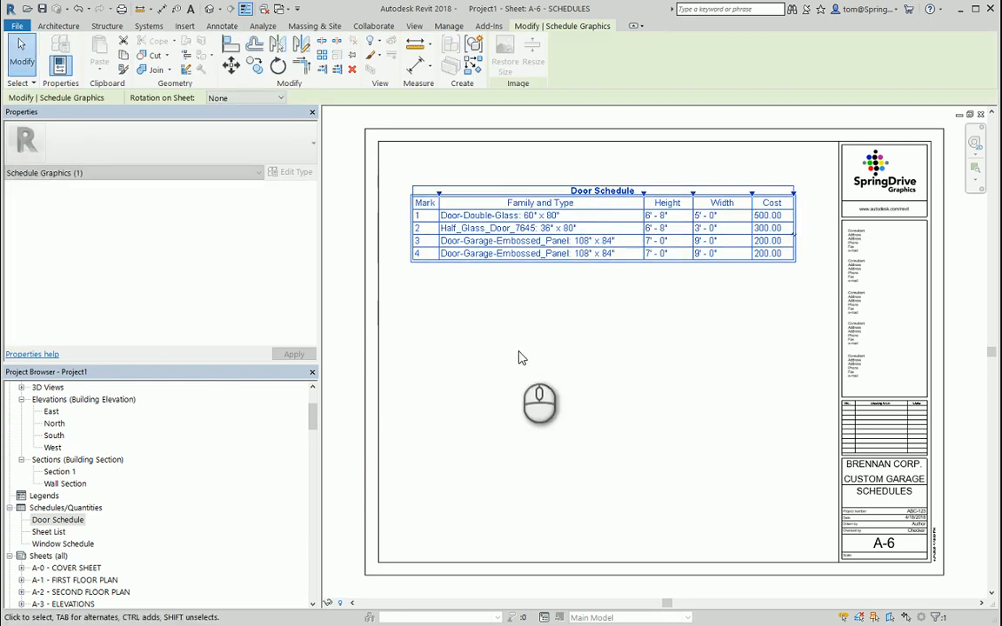
pyautogui.press('Escape')
# Place the Window Schedule on the sheet below the door schedule, aligned with its left edge.
pyautogui.moveTo(62, 544); pyautogui.dragTo(497, 341)
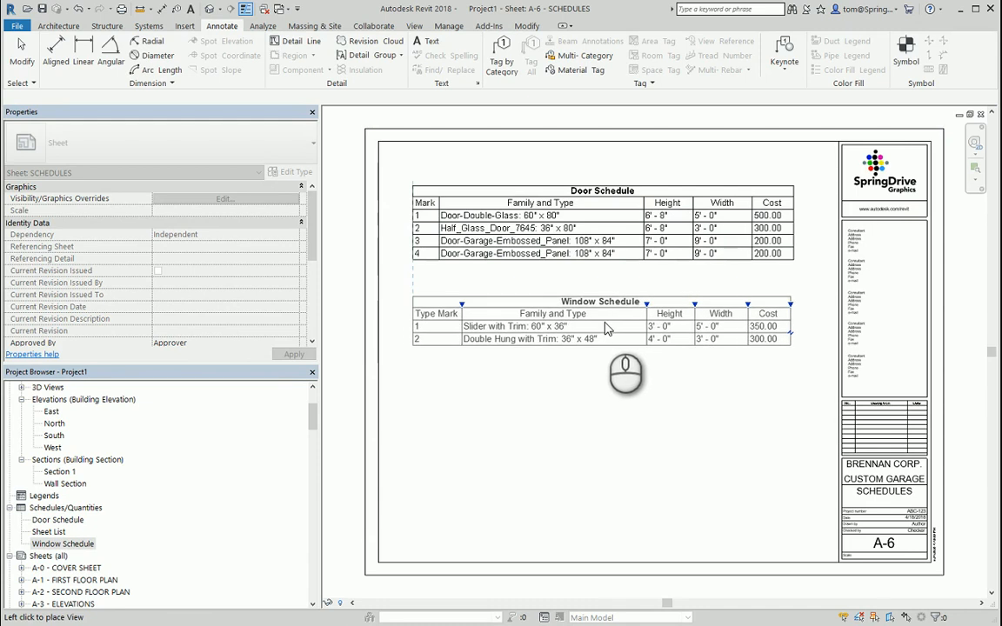
pyautogui.click(607, 329)
pyautogui.click(609, 379)
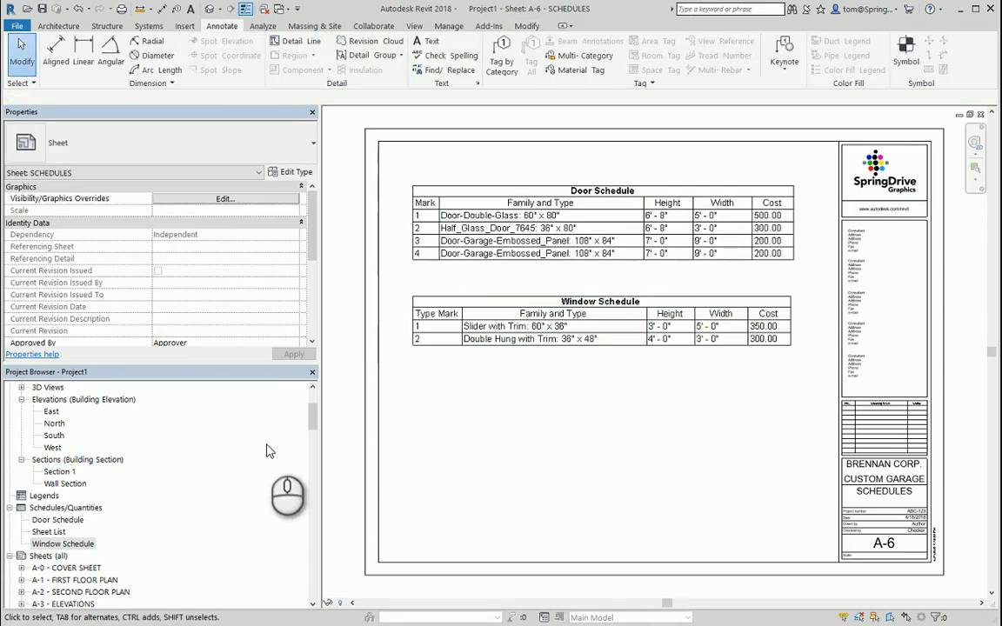
# Open the sheet A-0 - COVER SHEET and enlarge the program window.
pyautogui.moveTo(315, 417)
pyautogui.mouseDown()
pyautogui.moveTo(317, 407)
pyautogui.moveTo(315, 435)
pyautogui.mouseUp()
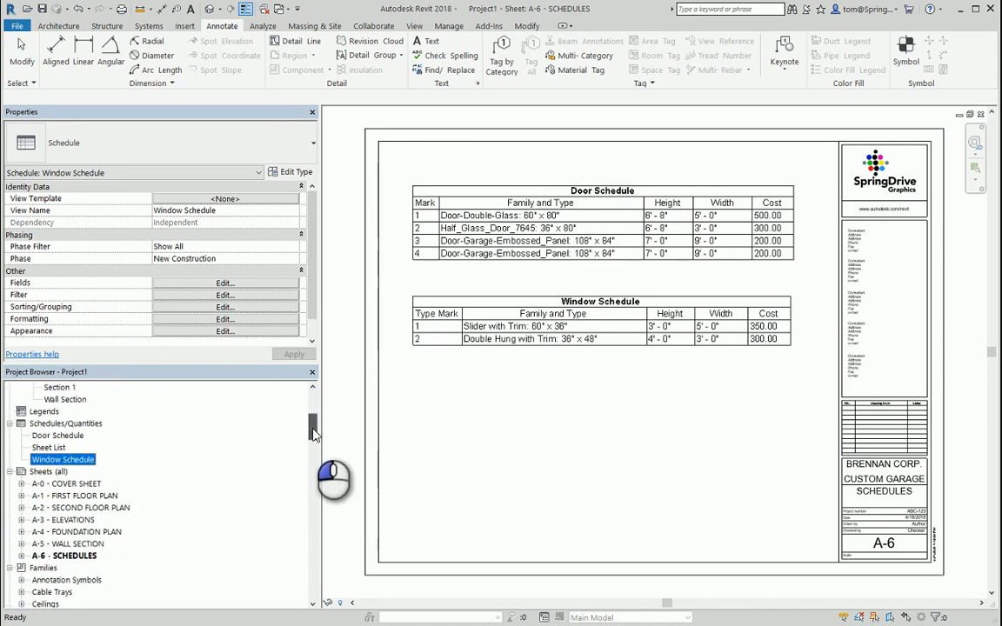
pyautogui.doubleClick(70, 483)
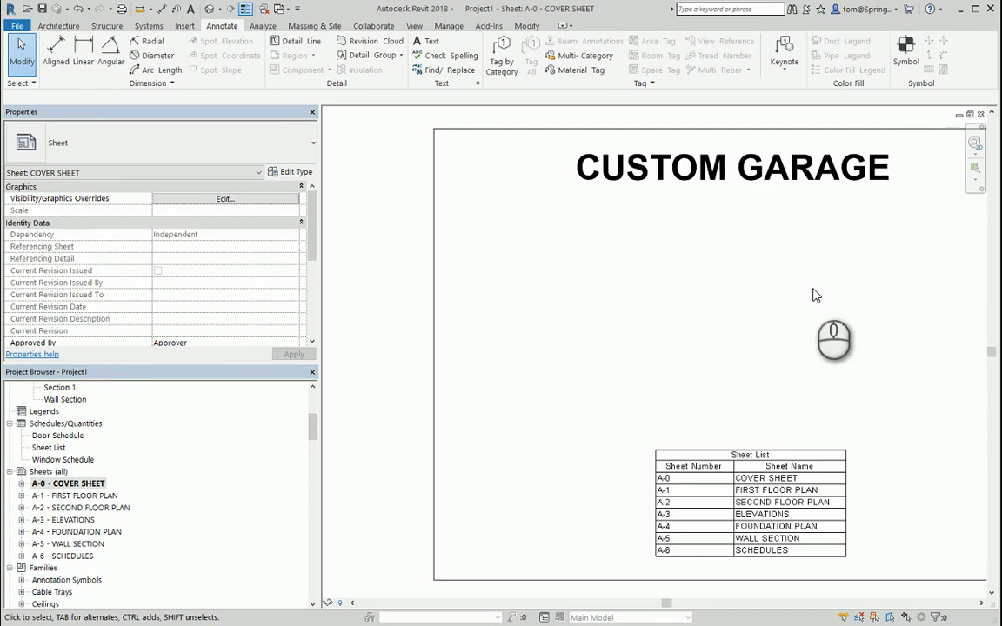
pyautogui.click(976, 10)
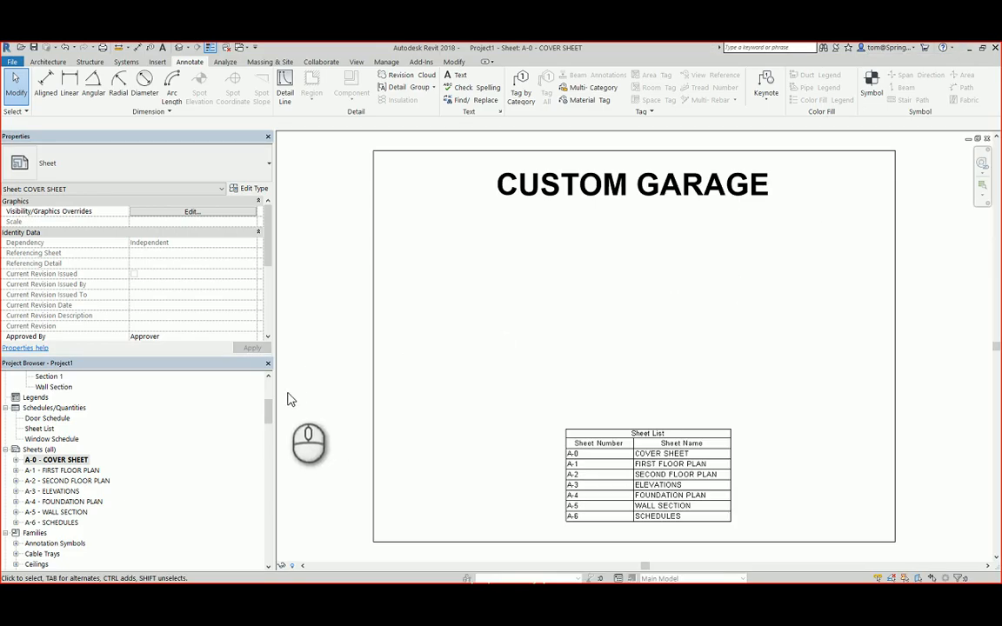
# Open the default 3D view and turn off its section box so the whole garage is displayed.
pyautogui.click(178, 47)
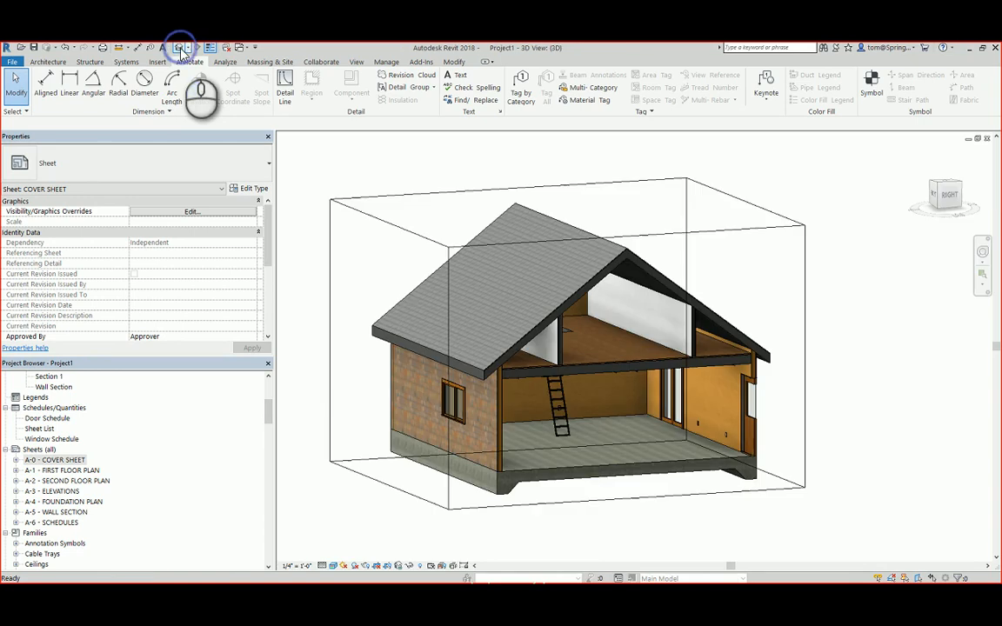
pyautogui.click(805, 350)
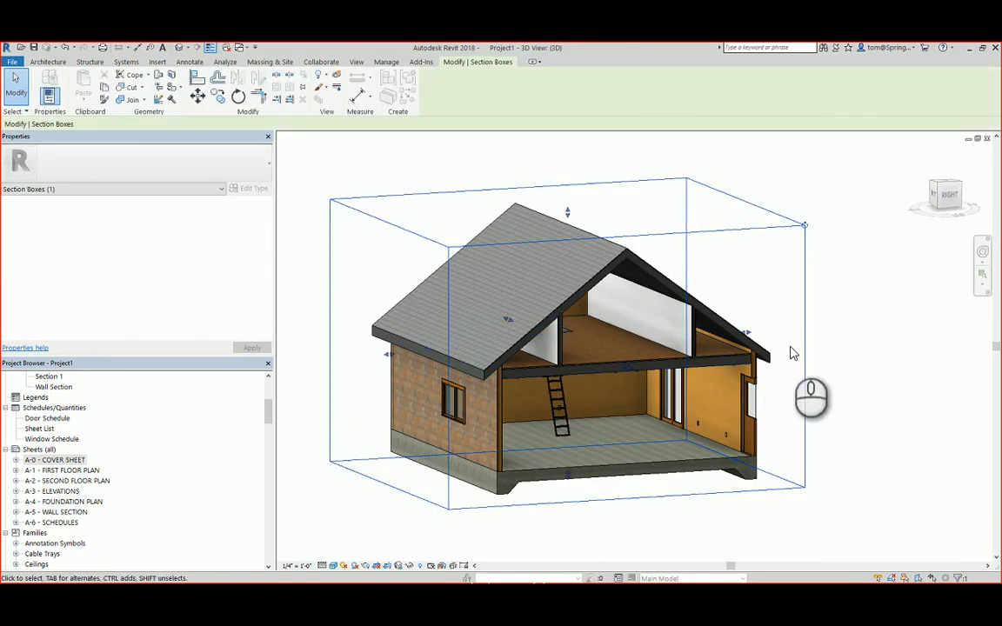
pyautogui.click(798, 349)
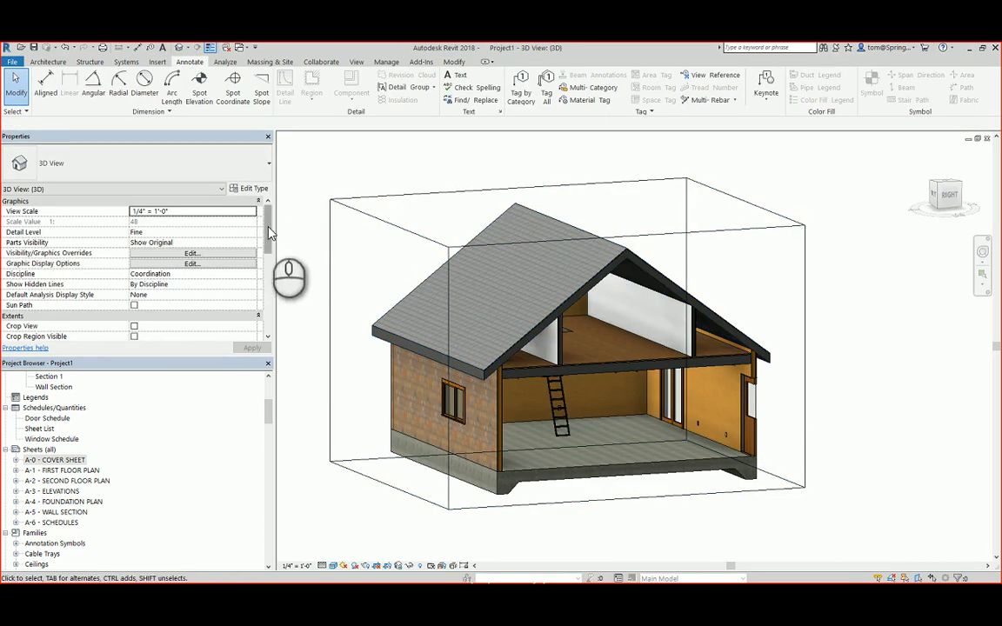
pyautogui.moveTo(268, 227); pyautogui.dragTo(268, 264)
pyautogui.click(134, 294)
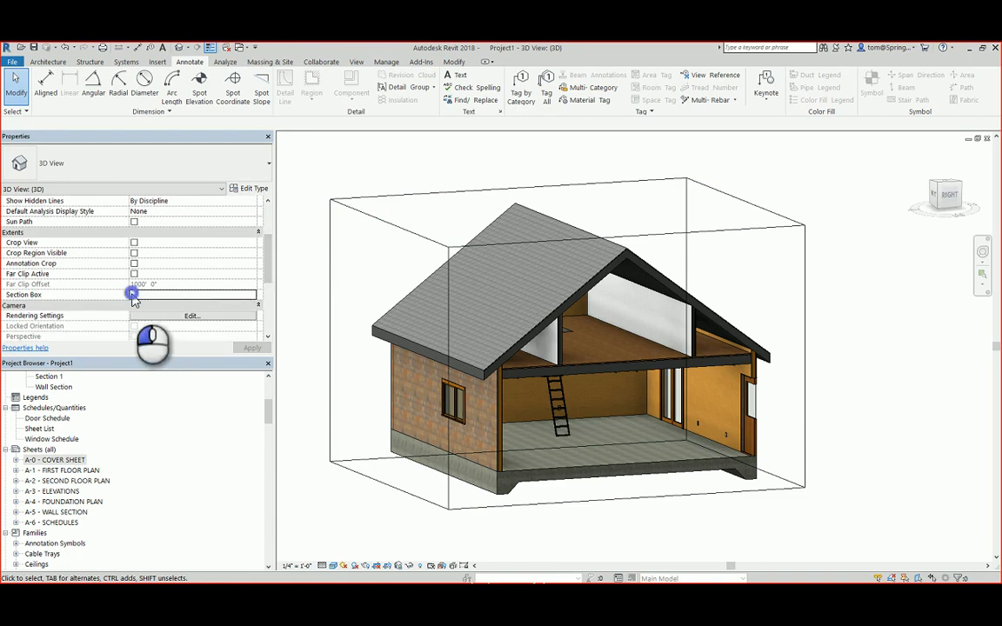
pyautogui.click(884, 361)
pyautogui.scroll(-1, 866, 366)
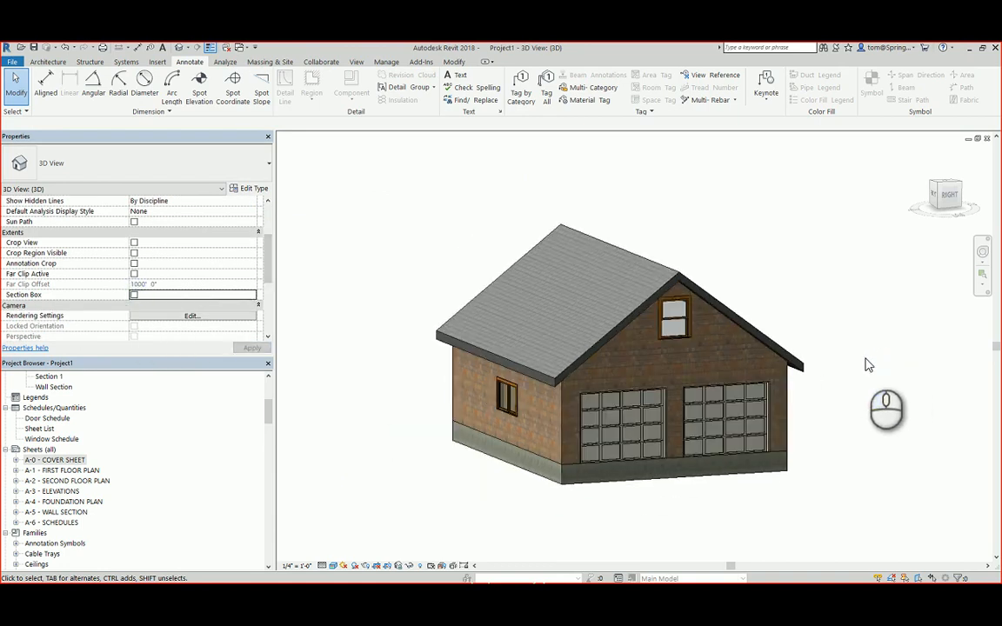
# Orient the 3D view towards the garage doors and side door, and render it at Medium quality with 150 DPI printer resolution.
pyautogui.keyDown('shift'); pyautogui.moveTo(876, 369); pyautogui.dragTo(851, 450, button='middle'); pyautogui.keyUp('shift')
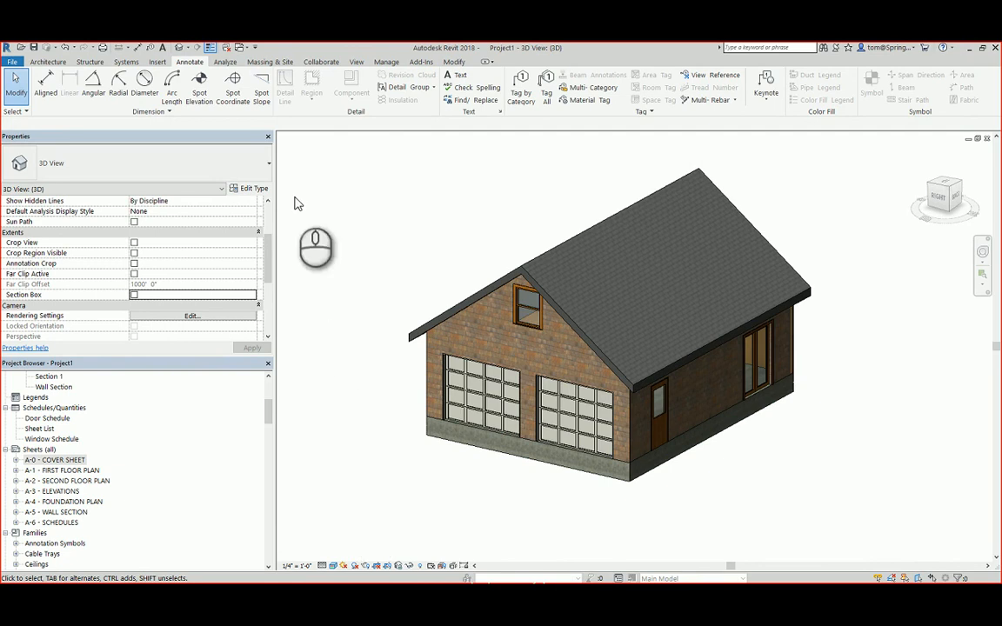
pyautogui.click(357, 64)
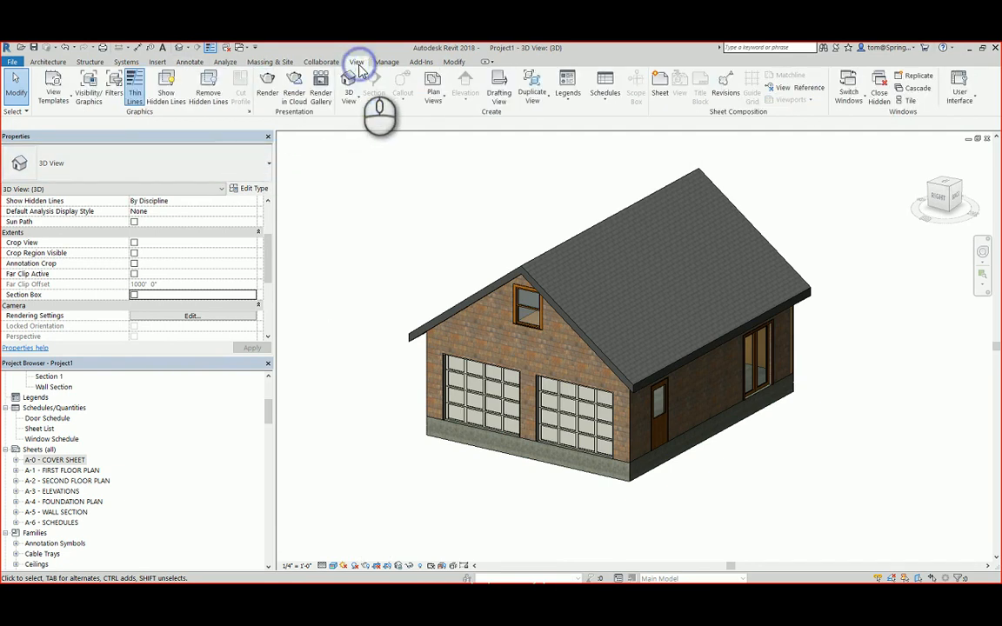
pyautogui.click(269, 92)
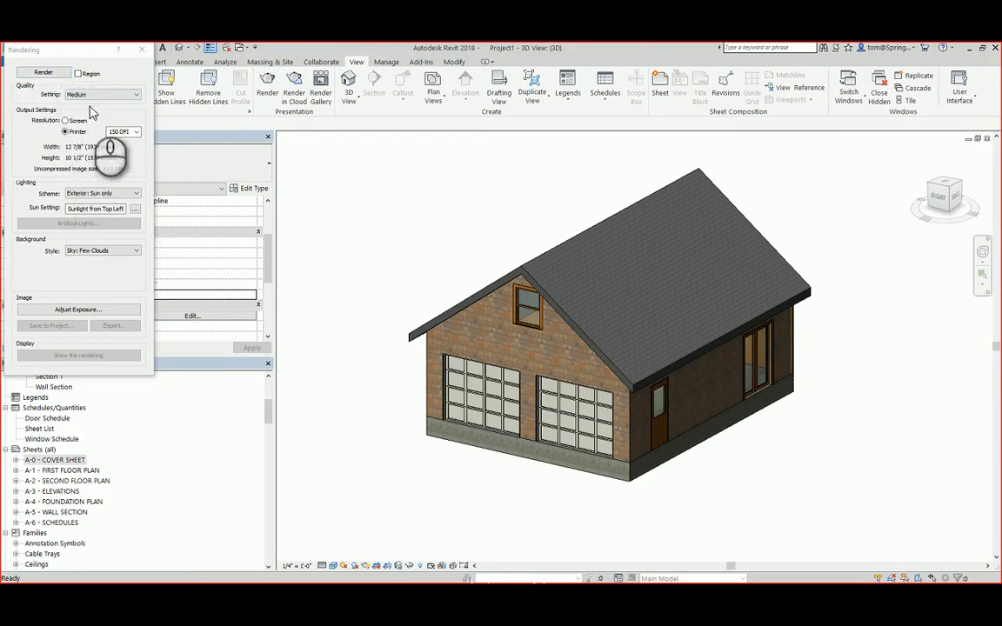
pyautogui.click(48, 74)
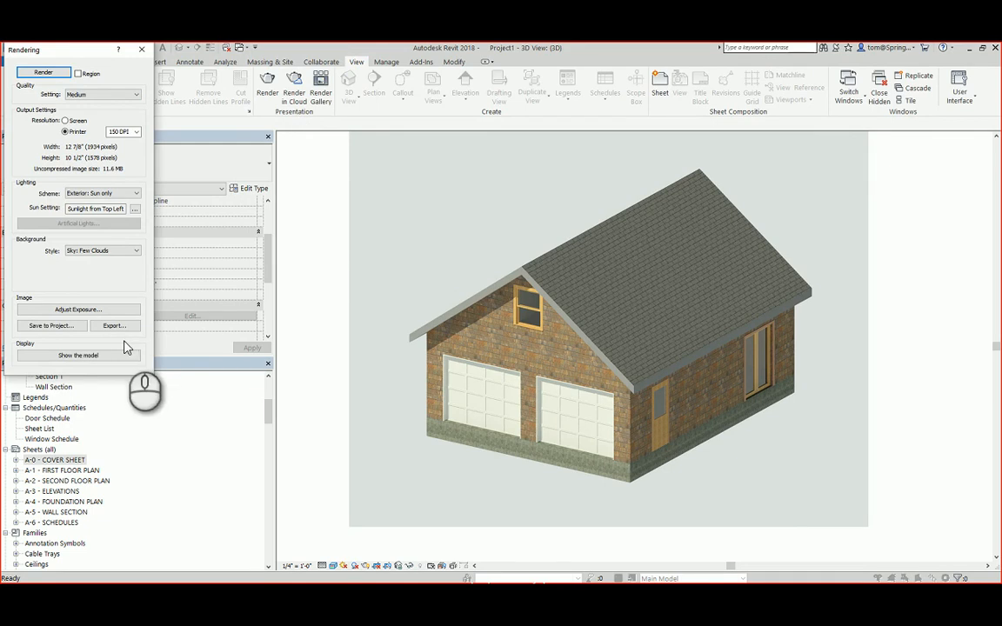
# Save the rendering to the project as "Garage 3D for Cover Sheet" and close the rendering settings.
pyautogui.click(66, 327)
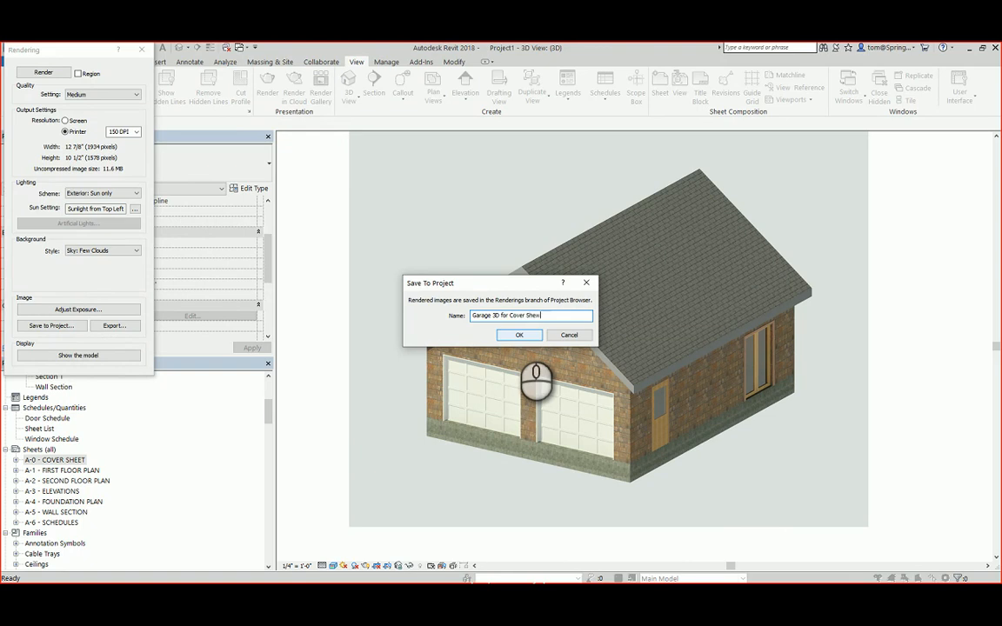
pyautogui.click(519, 335)
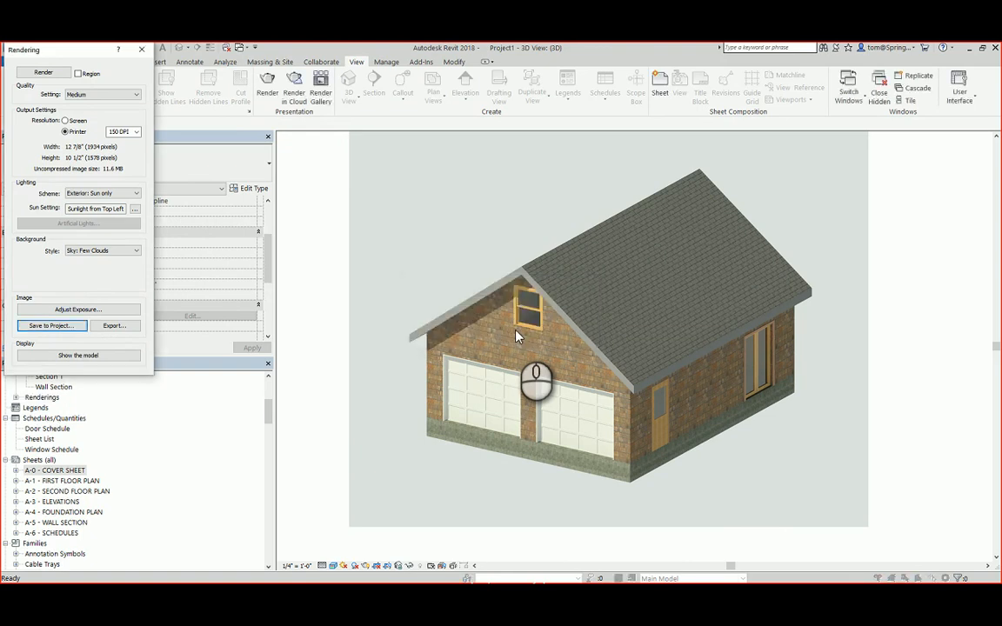
pyautogui.click(142, 49)
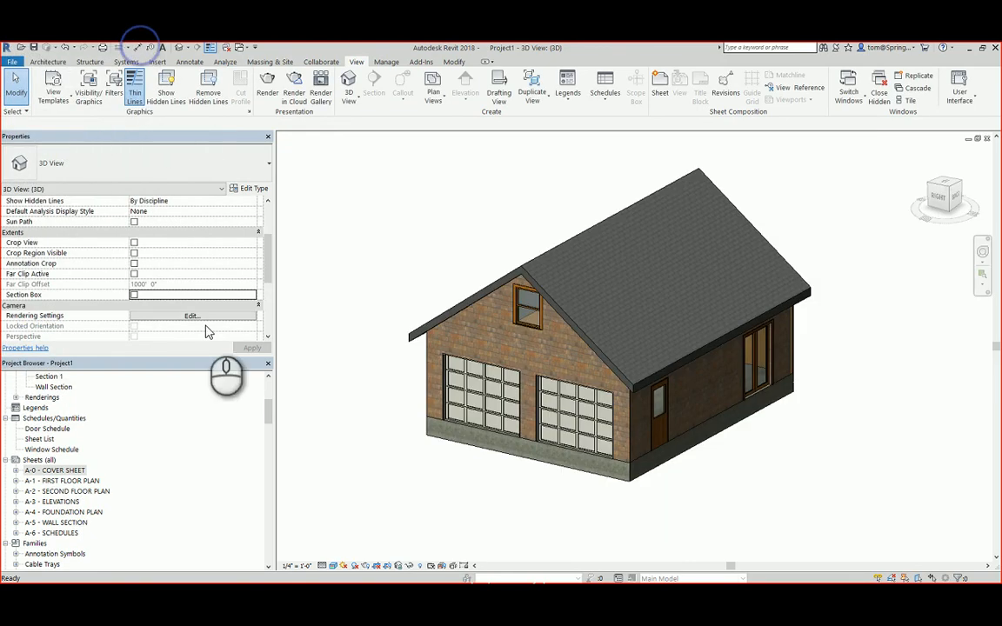
# Place the "Garage 3D for Cover Sheet" rendering on sheet A-0, centred under the CUSTOM GARAGE title.
pyautogui.doubleClick(62, 471)
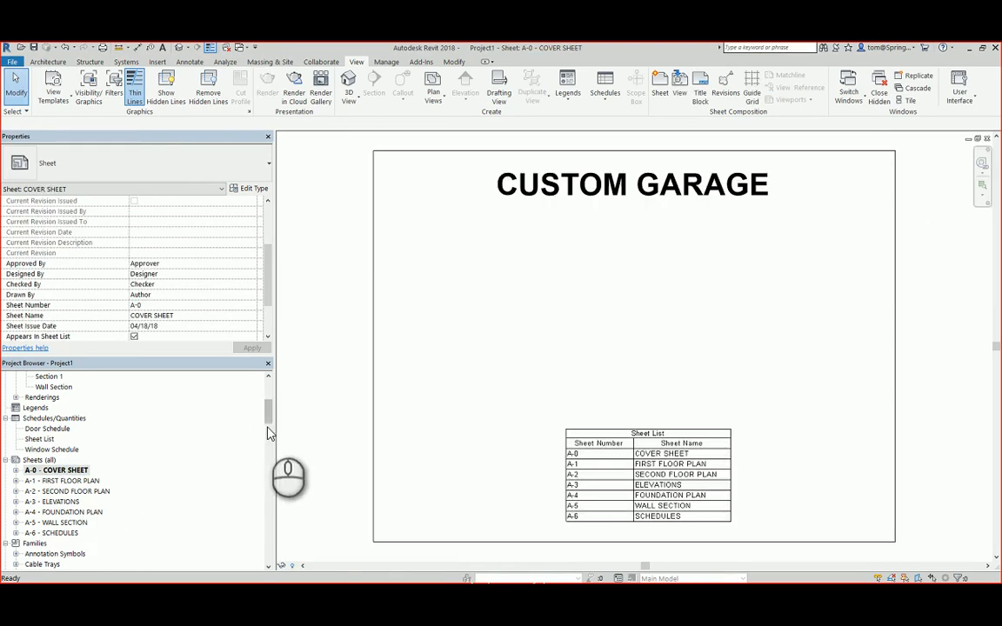
pyautogui.click(16, 397)
pyautogui.click(69, 408)
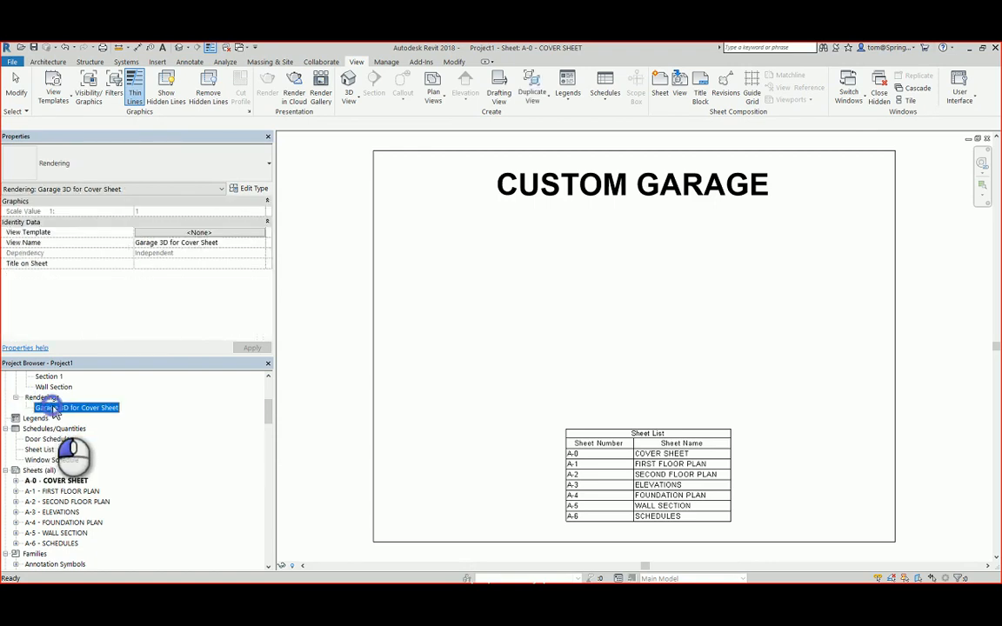
pyautogui.moveTo(598, 324); pyautogui.dragTo(609, 323)
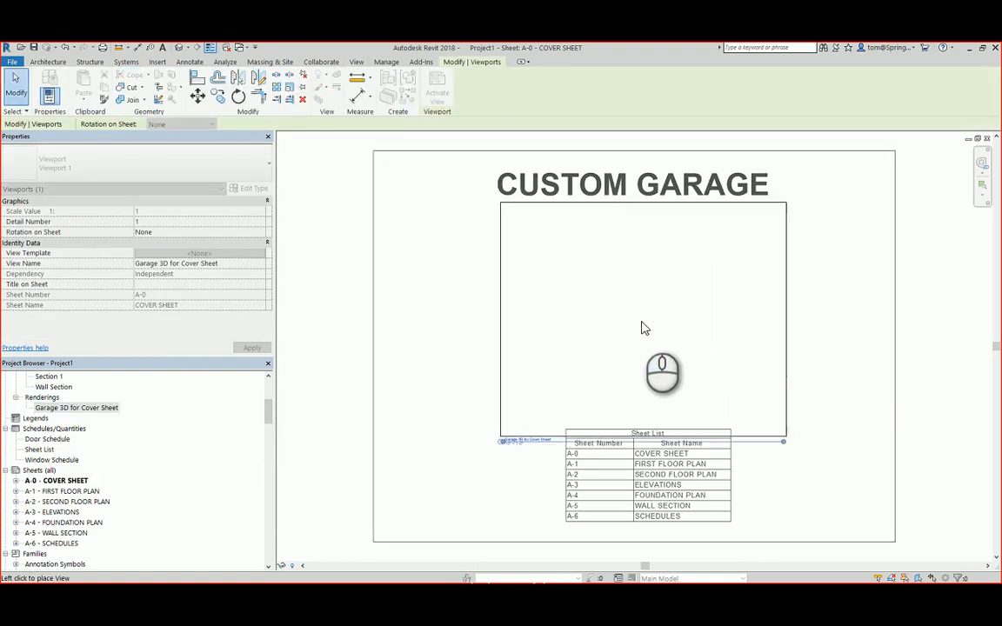
pyautogui.click(640, 329)
pyautogui.click(810, 465)
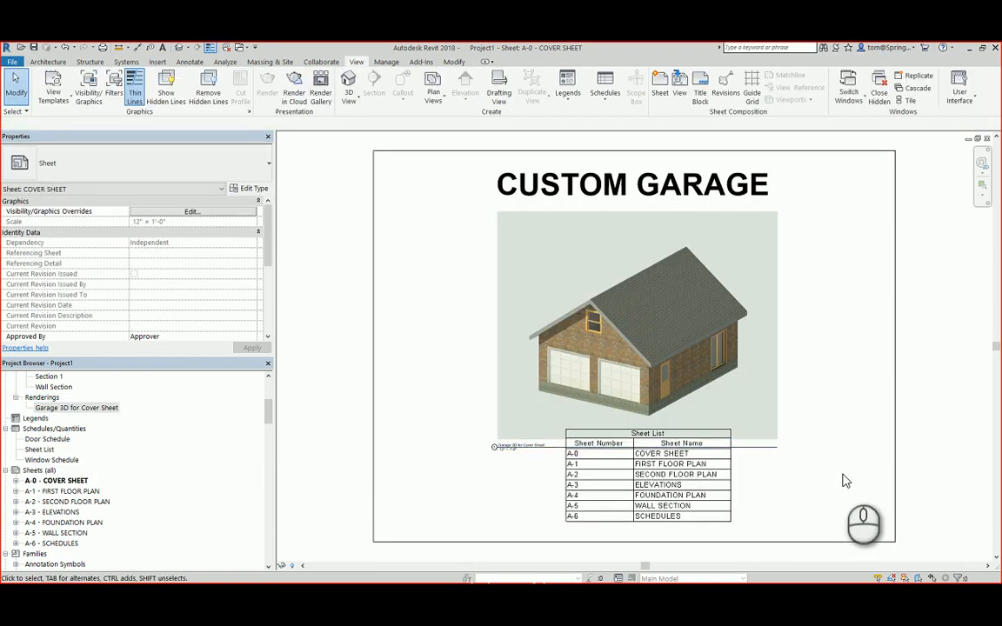
# Activate the rendering's viewport, shrink the image proportionally so it clears the sheet list, and deactivate the viewport.
pyautogui.click(778, 442)
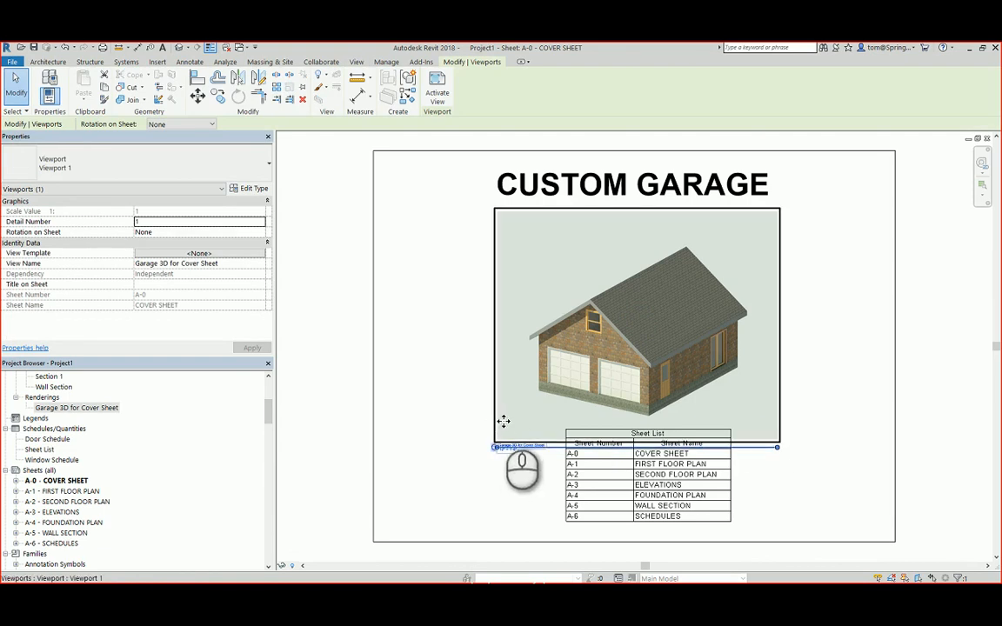
pyautogui.click(529, 440)
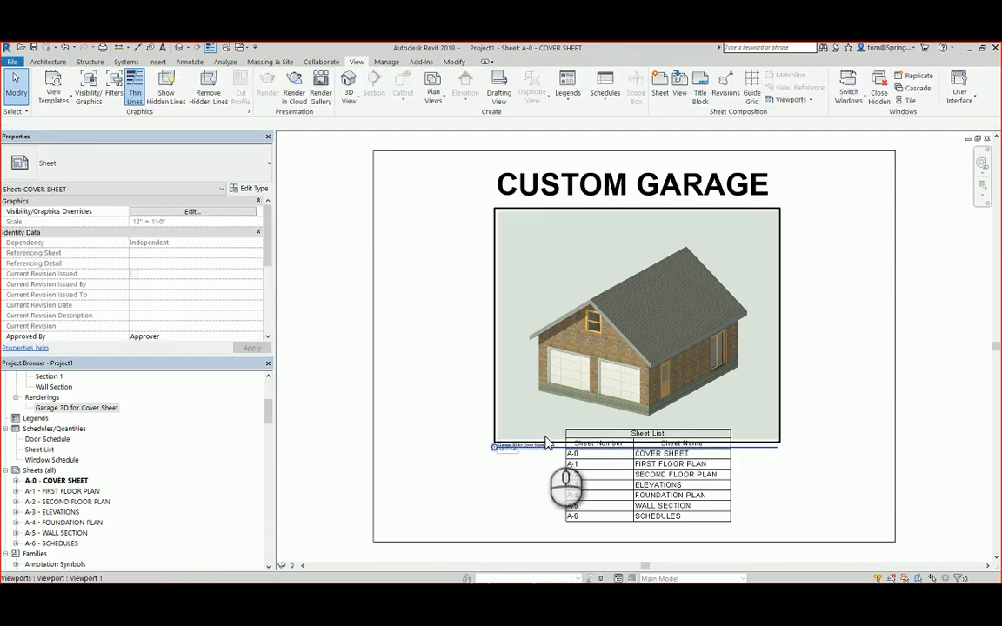
pyautogui.click(545, 441)
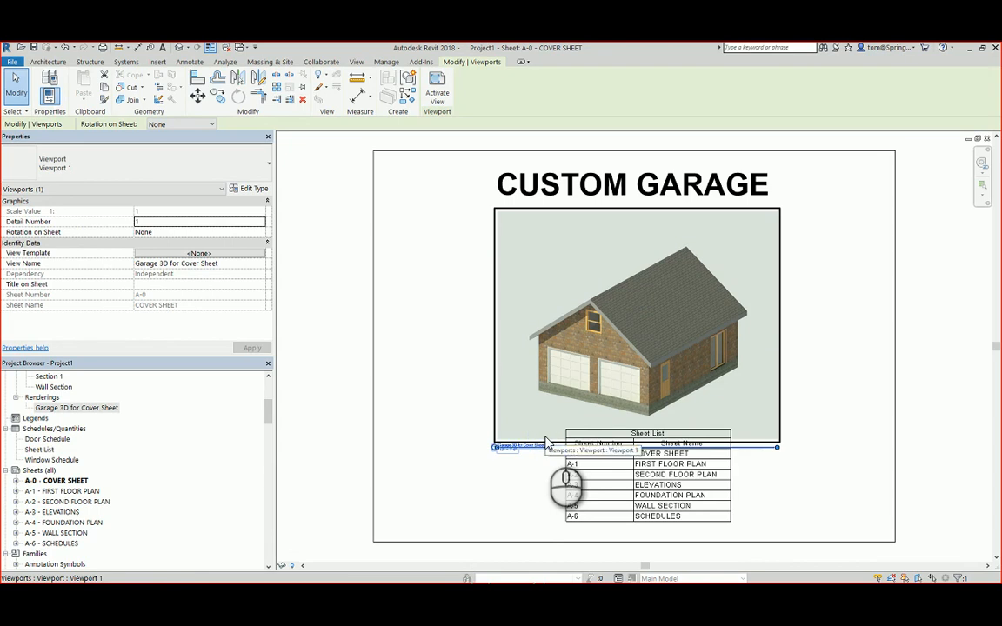
pyautogui.doubleClick(777, 441)
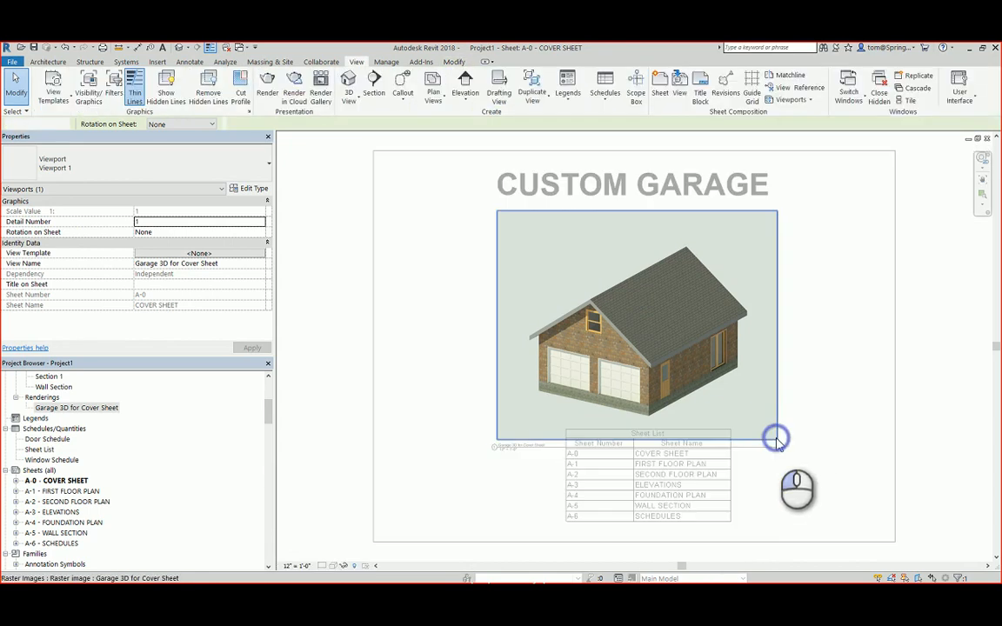
pyautogui.click(765, 427)
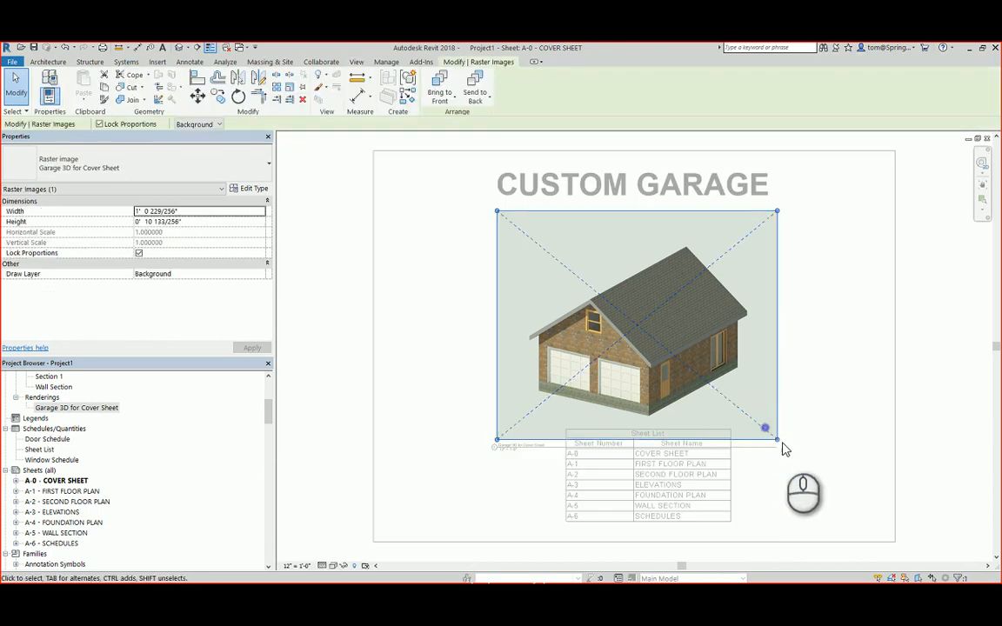
pyautogui.moveTo(777, 440); pyautogui.dragTo(739, 384)
pyautogui.click(827, 441)
pyautogui.doubleClick(831, 444)
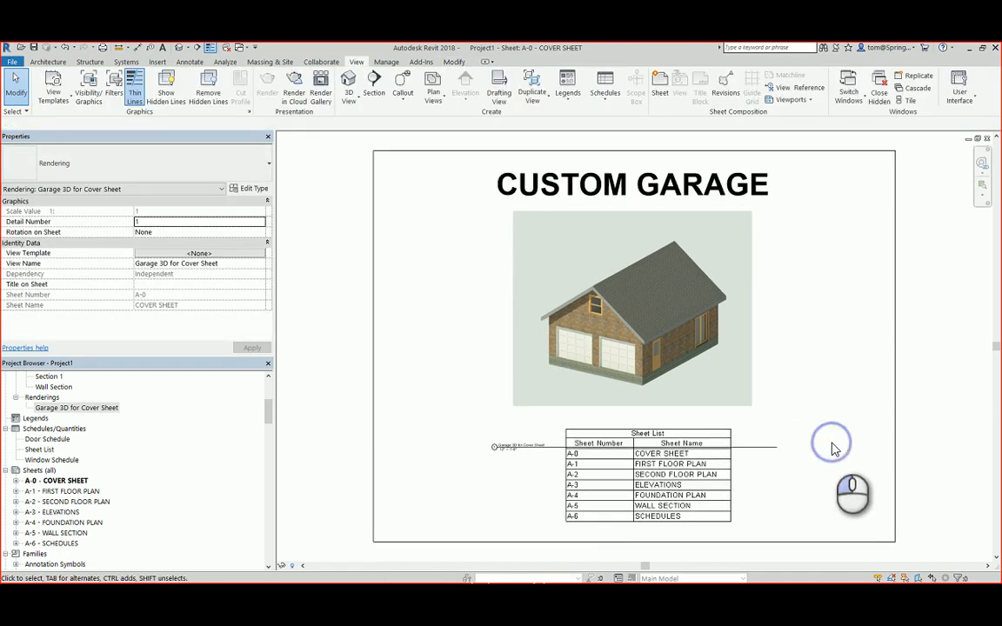
# Check which viewport types are available for the rendering's viewport on the cover sheet.
pyautogui.click(529, 407)
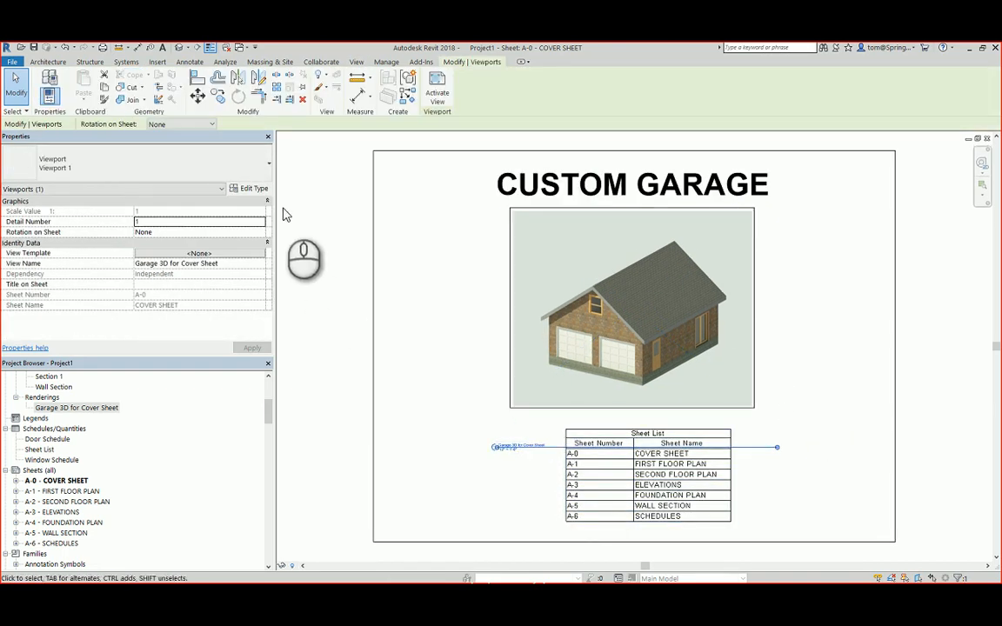
pyautogui.click(269, 164)
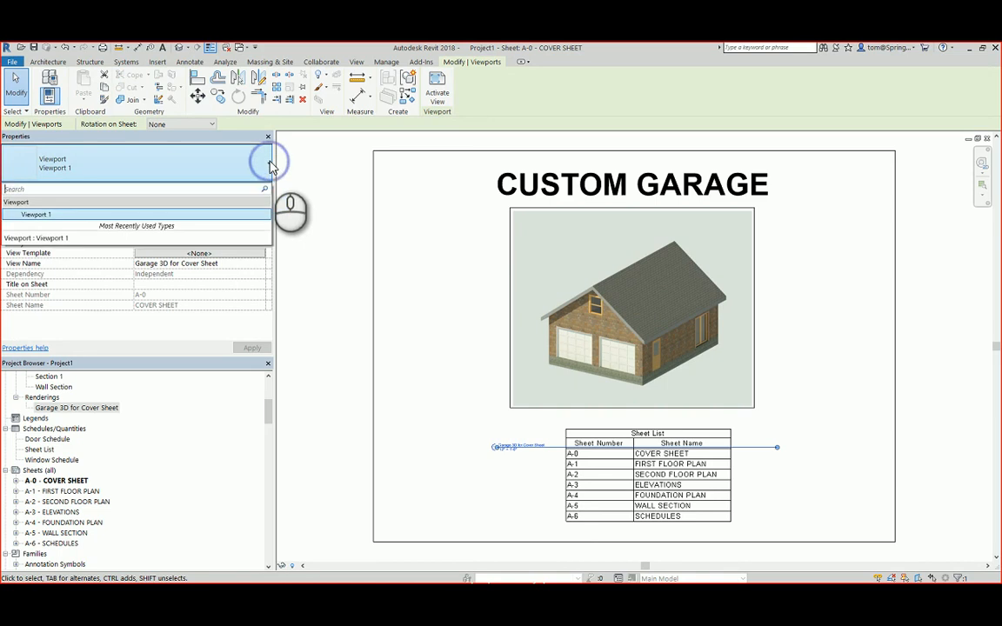
pyautogui.click(319, 287)
pyautogui.click(544, 456)
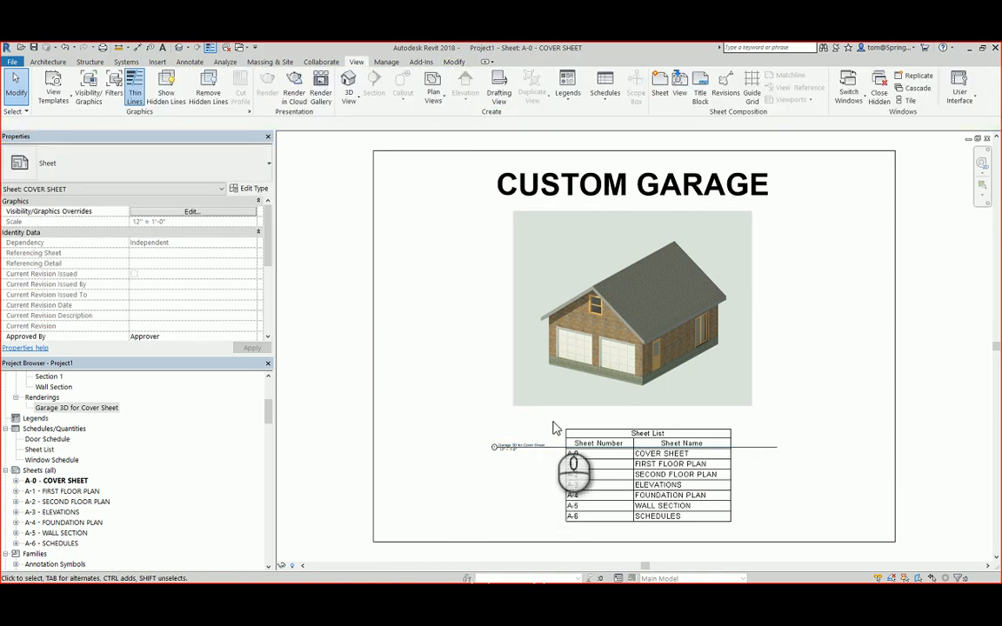
# Move the rendering's view title up into the gap between the rendering and the sheet list.
pyautogui.click(555, 405)
pyautogui.click(551, 455)
pyautogui.click(532, 447)
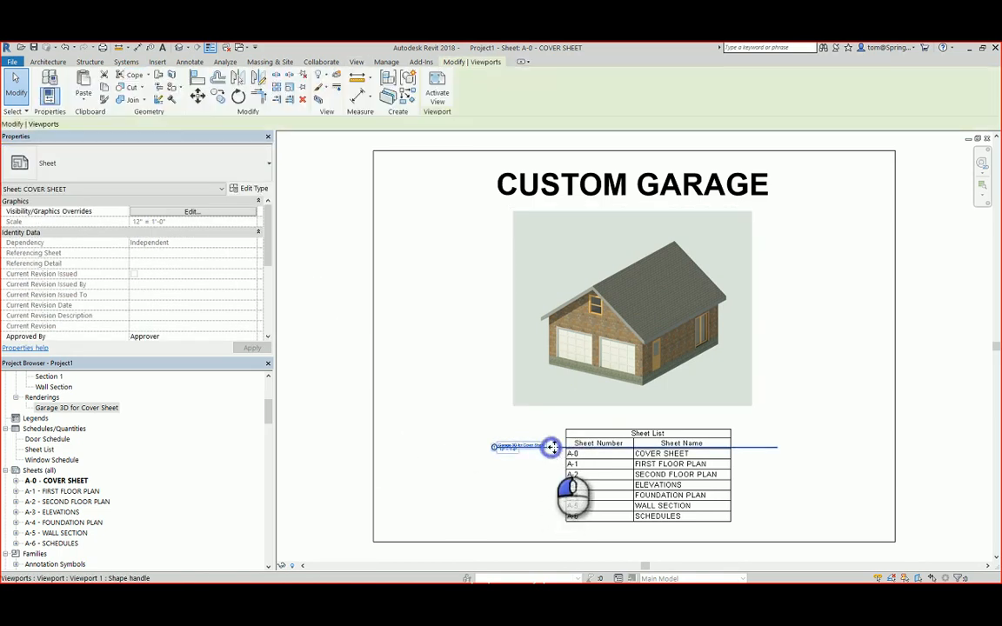
pyautogui.moveTo(532, 447); pyautogui.dragTo(567, 421)
pyautogui.click(445, 441)
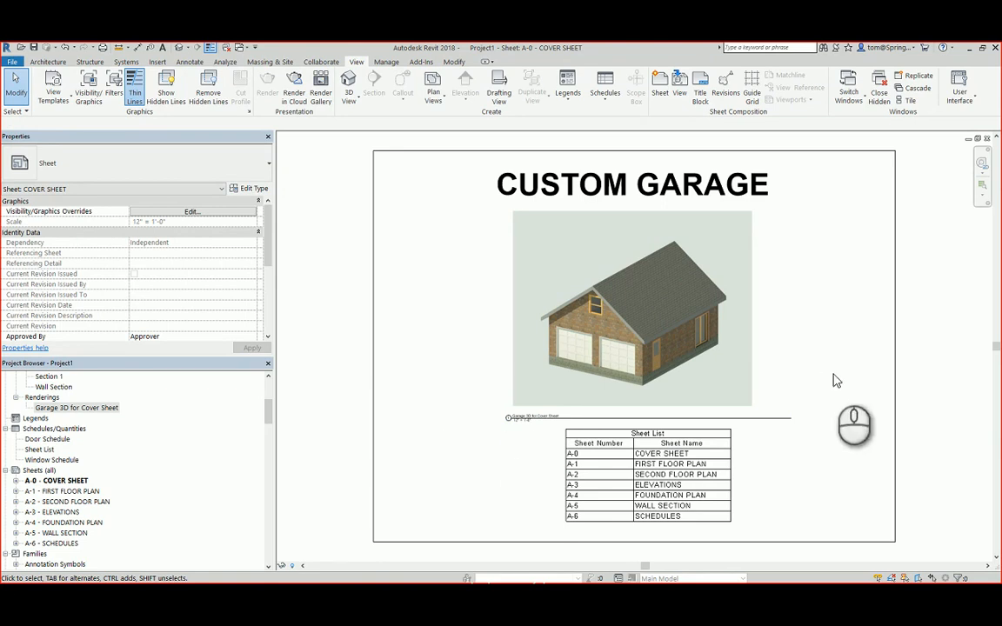
# Shorten the far end of the rendering's title line so it ends near the image's right edge.
pyautogui.click(744, 404)
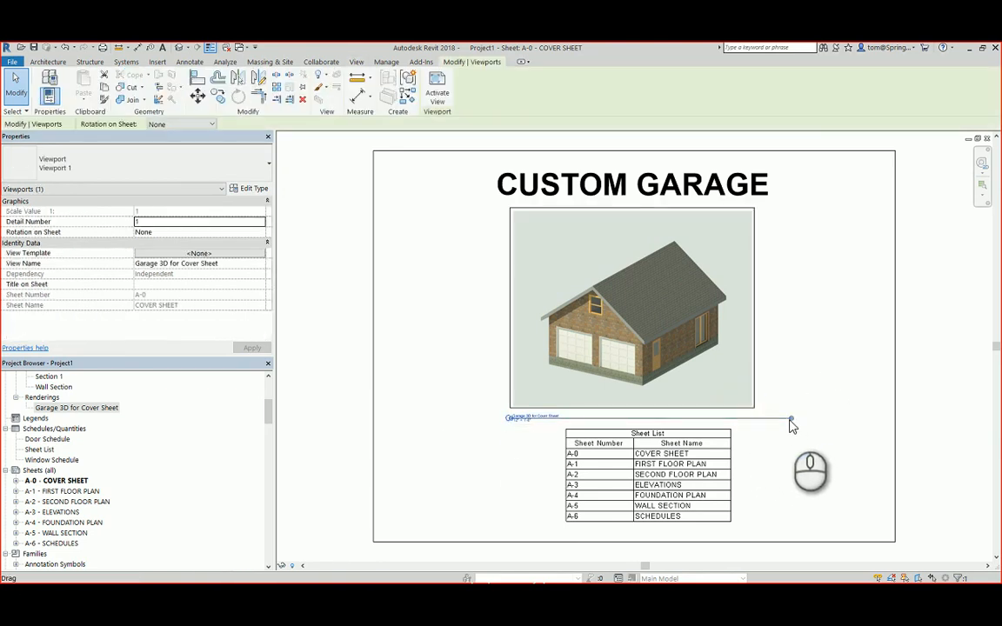
pyautogui.moveTo(791, 418); pyautogui.dragTo(756, 417)
pyautogui.click(776, 463)
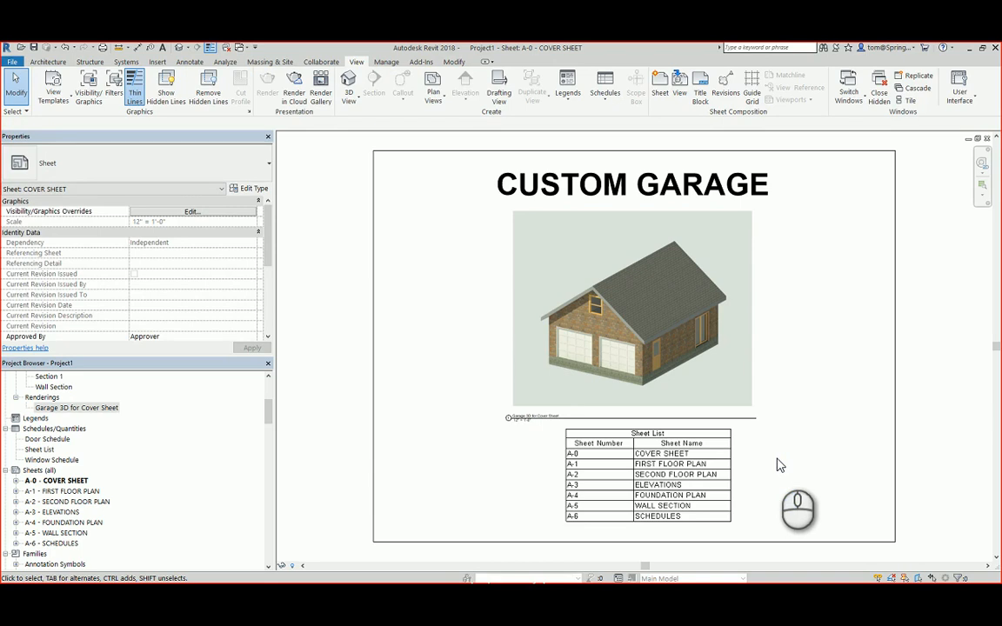
# Adjust the start of the rendering's title line so its number bubble aligns with the image's left edge.
pyautogui.click(510, 419)
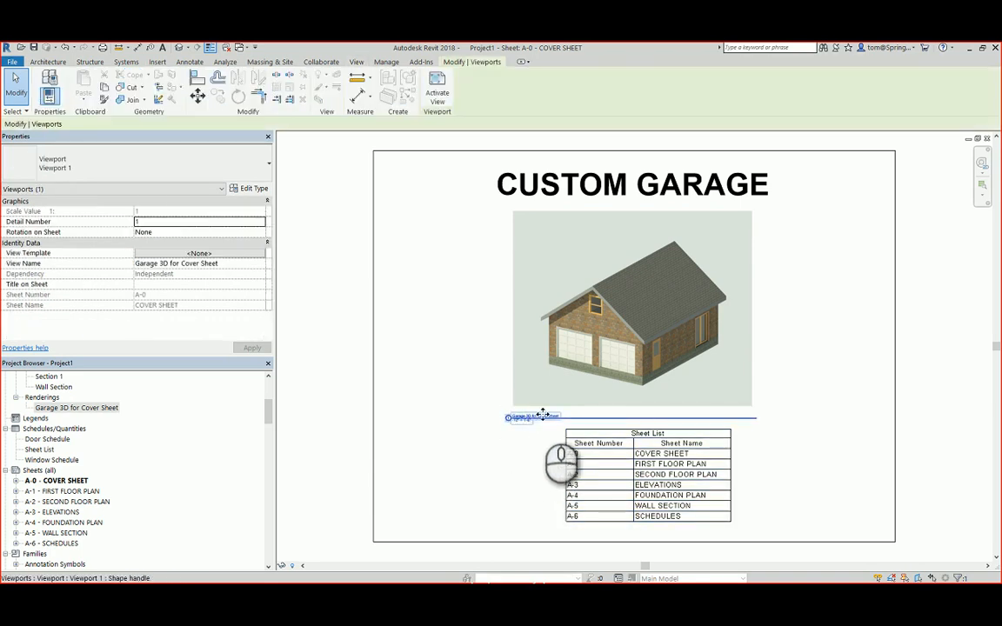
pyautogui.click(547, 414)
pyautogui.click(546, 414)
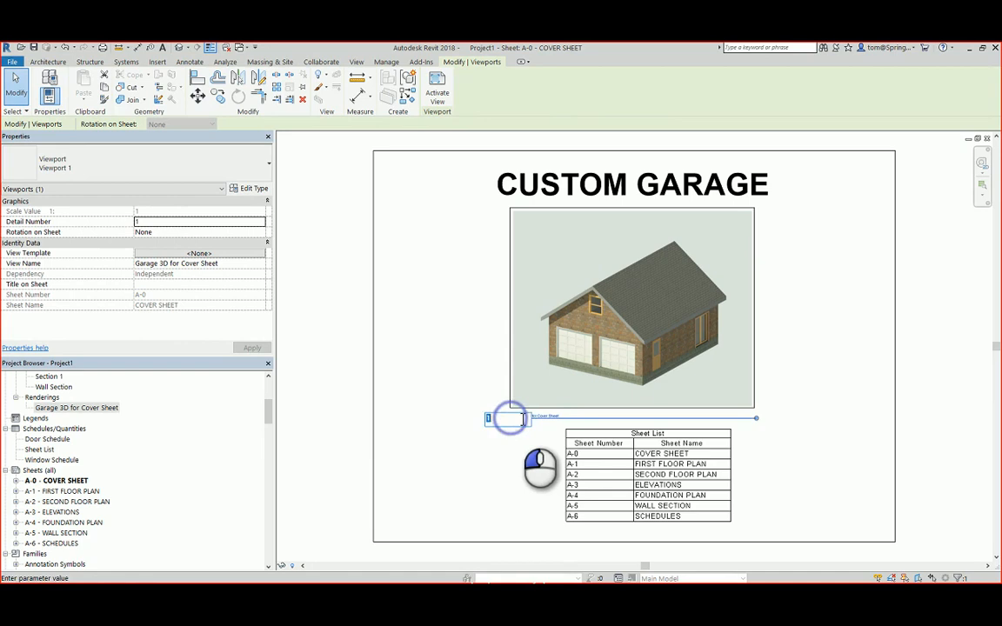
pyautogui.scroll(5, 522, 422)
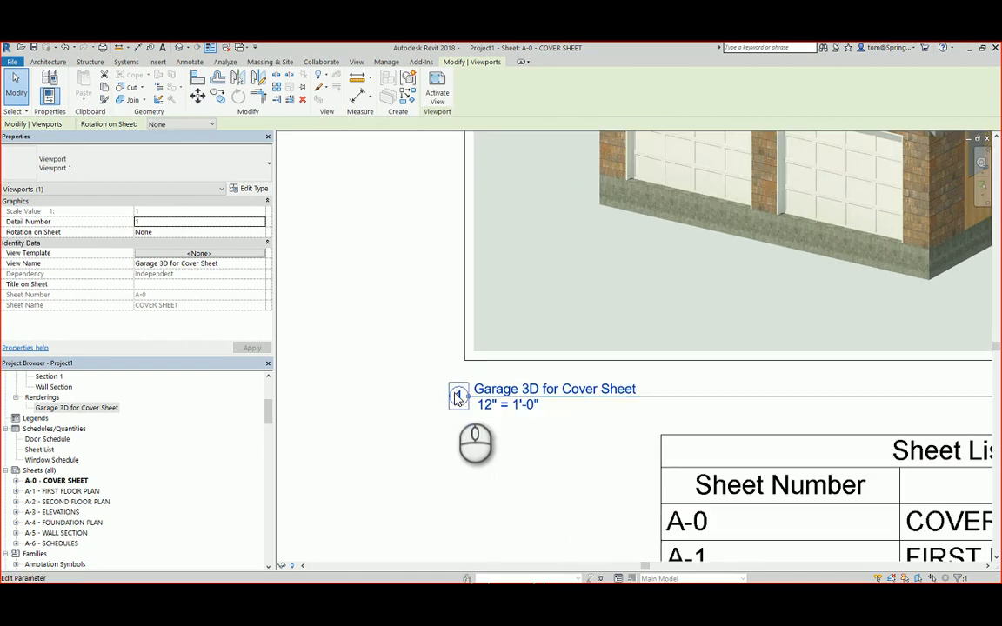
pyautogui.moveTo(470, 405); pyautogui.dragTo(490, 405)
pyautogui.click(513, 461)
pyautogui.scroll(-1, 513, 461)
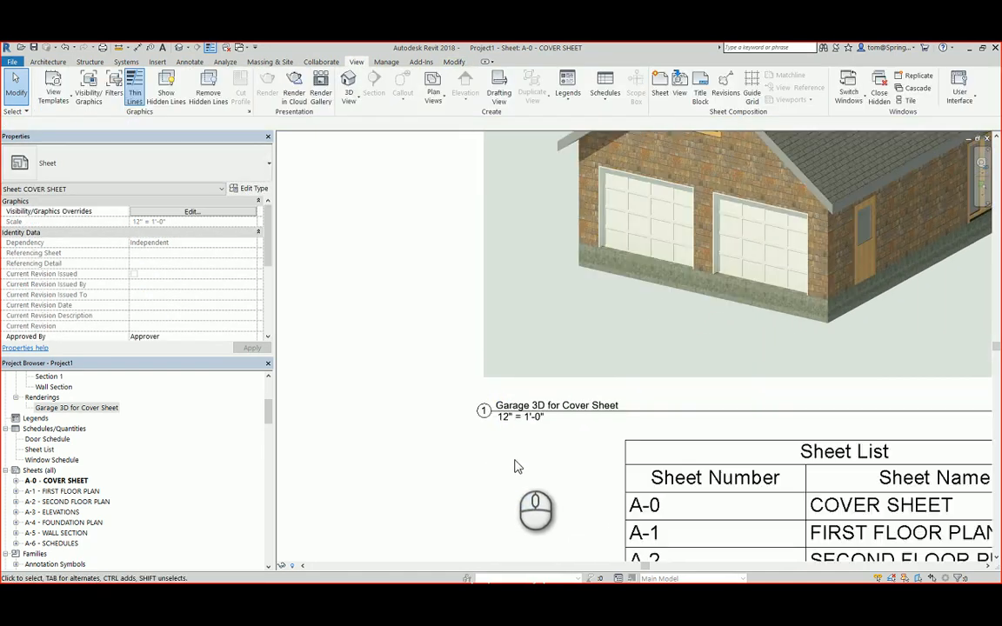
pyautogui.scroll(-5, 514, 467)
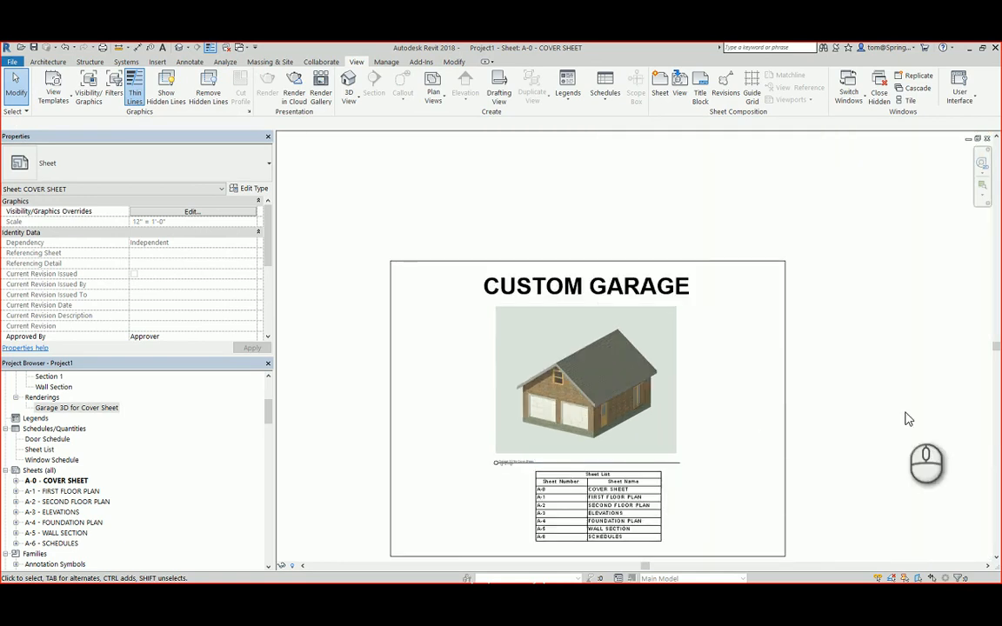
pyautogui.scroll(2, 825, 439)
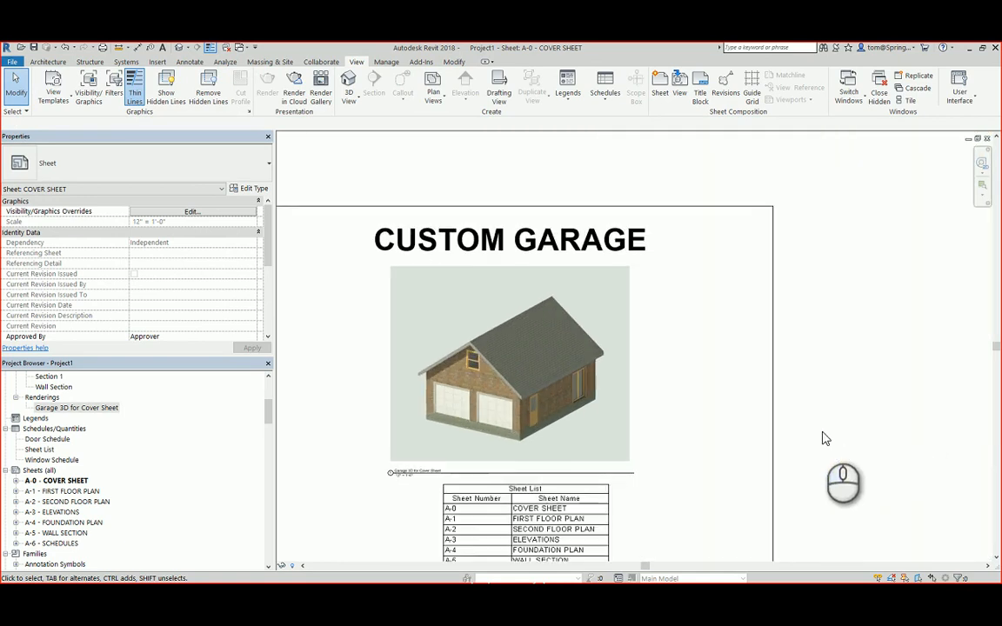
pyautogui.moveTo(821, 432); pyautogui.dragTo(913, 393, button='middle')
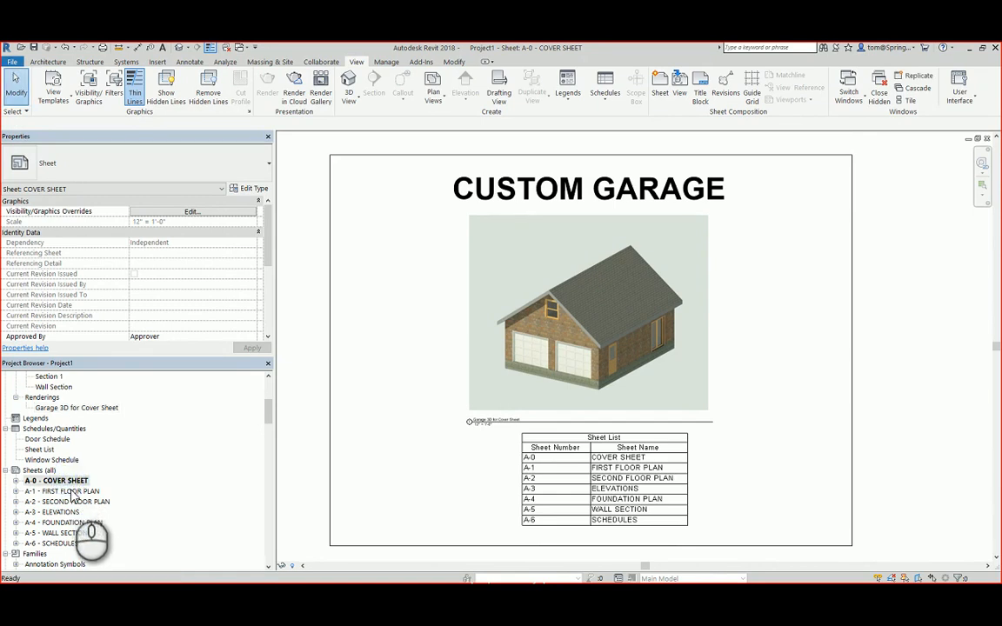
# Review sheets A-1 through A-6 in order, checking the plans, elevations, wall section and schedules.
pyautogui.doubleClick(74, 491)
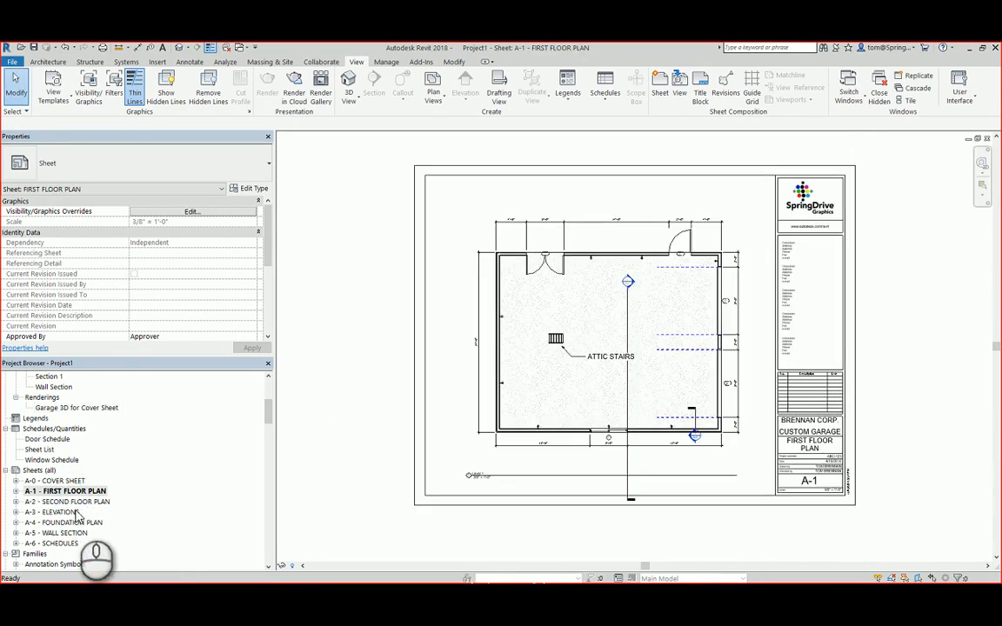
pyautogui.doubleClick(77, 502)
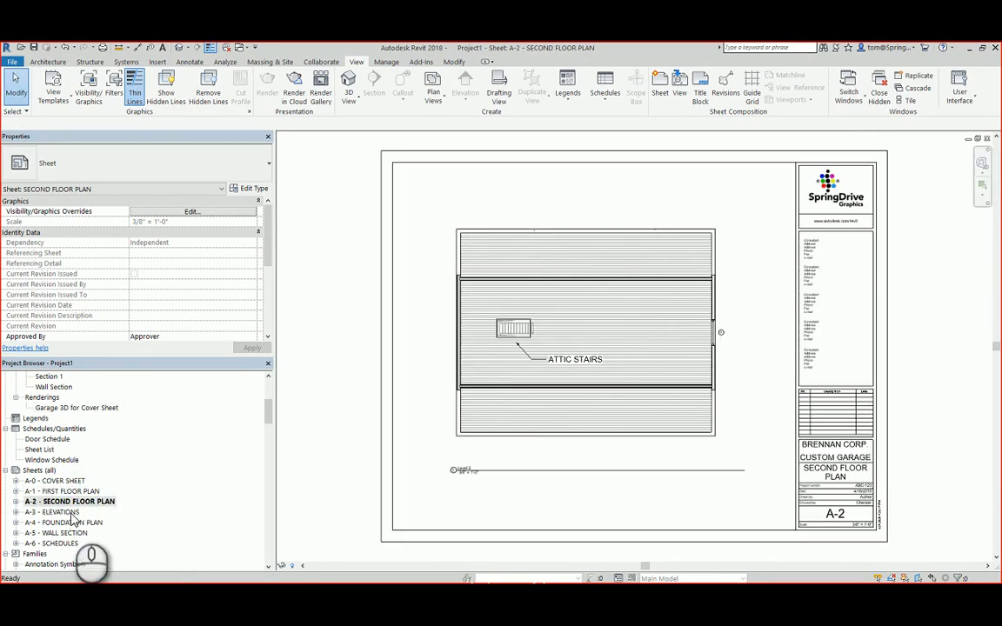
pyautogui.doubleClick(61, 512)
pyautogui.doubleClick(74, 522)
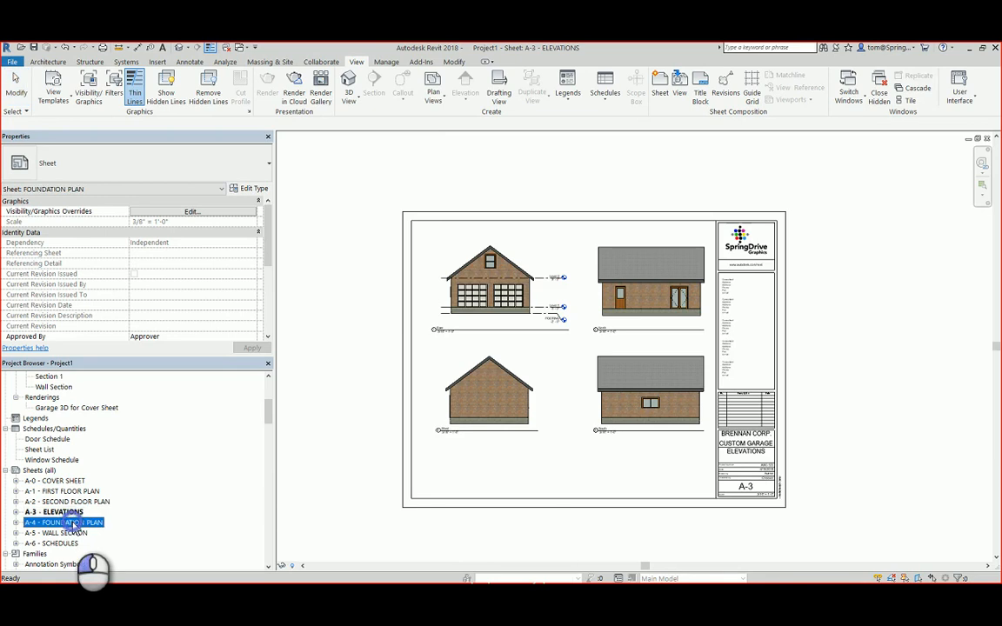
pyautogui.click(70, 533)
pyautogui.doubleClick(71, 533)
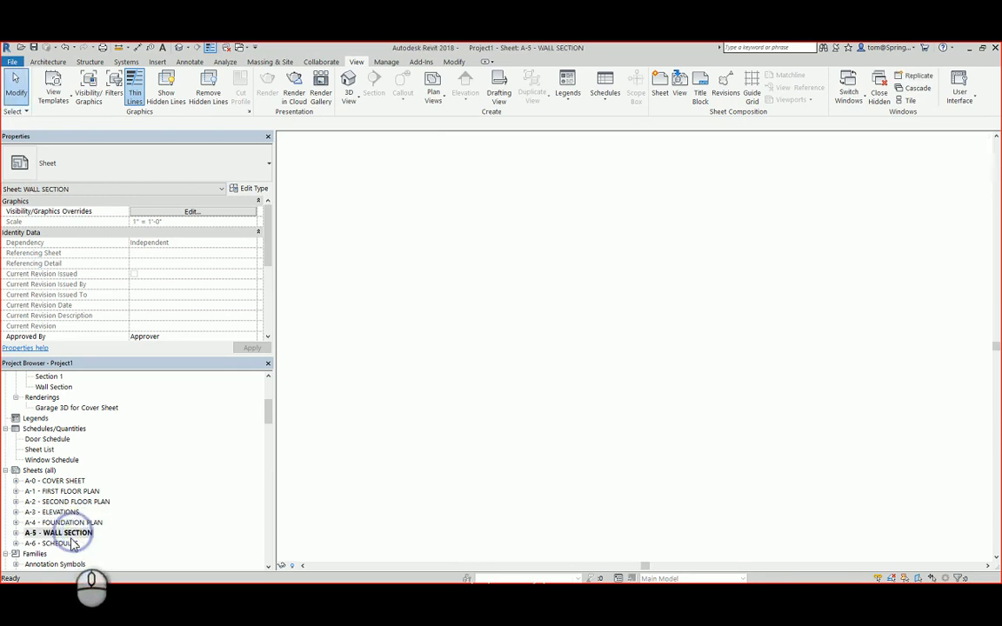
pyautogui.doubleClick(68, 544)
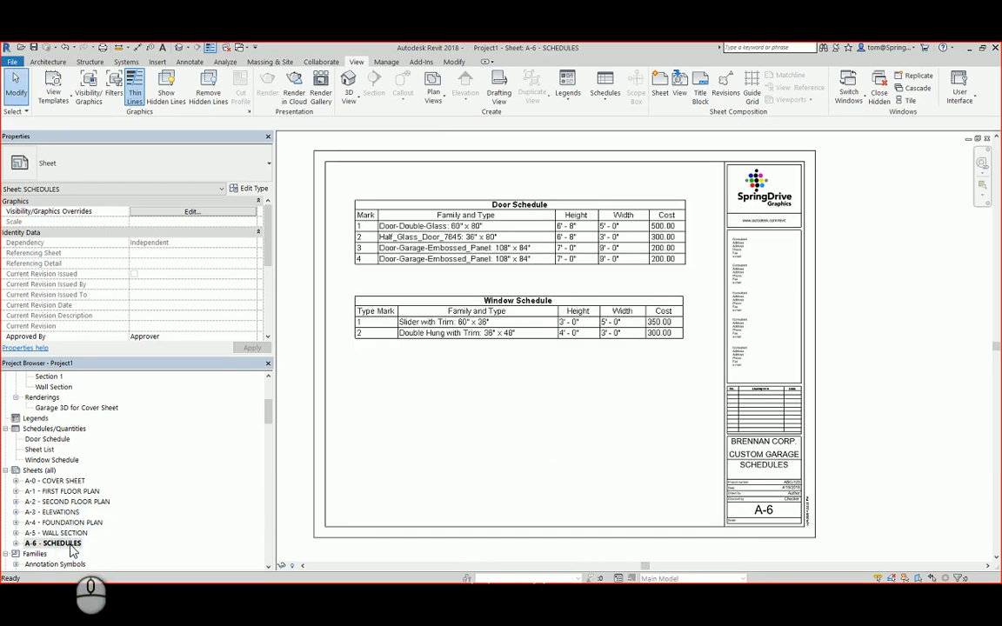
pyautogui.moveTo(269, 408); pyautogui.dragTo(268, 369)
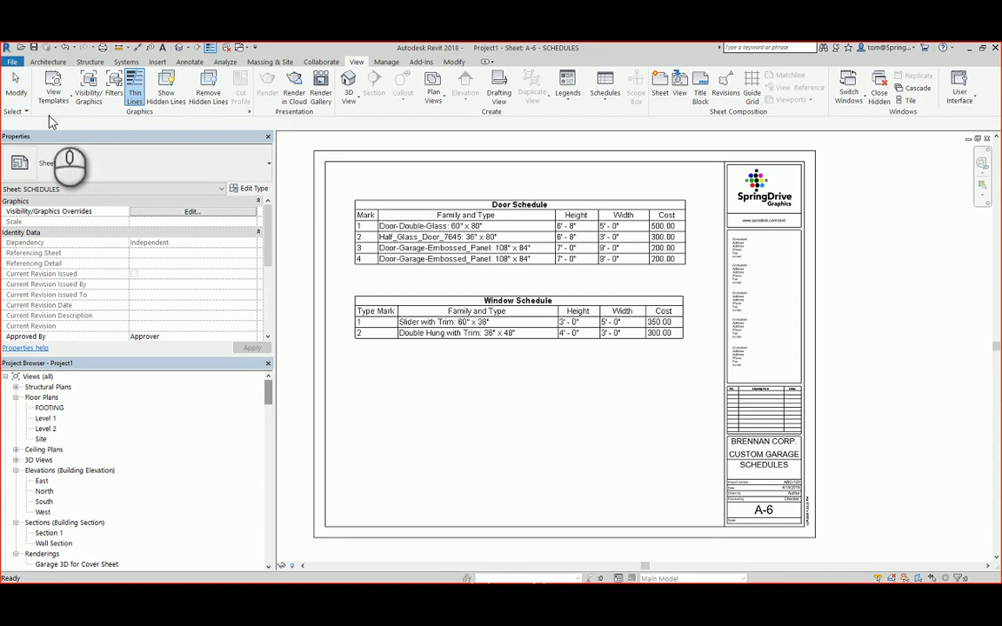
# Save the project to the Desktop as a project file named "CUSTOM GARAGE -" followed by the surname in the client name.
pyautogui.click(14, 62)
pyautogui.click(38, 185)
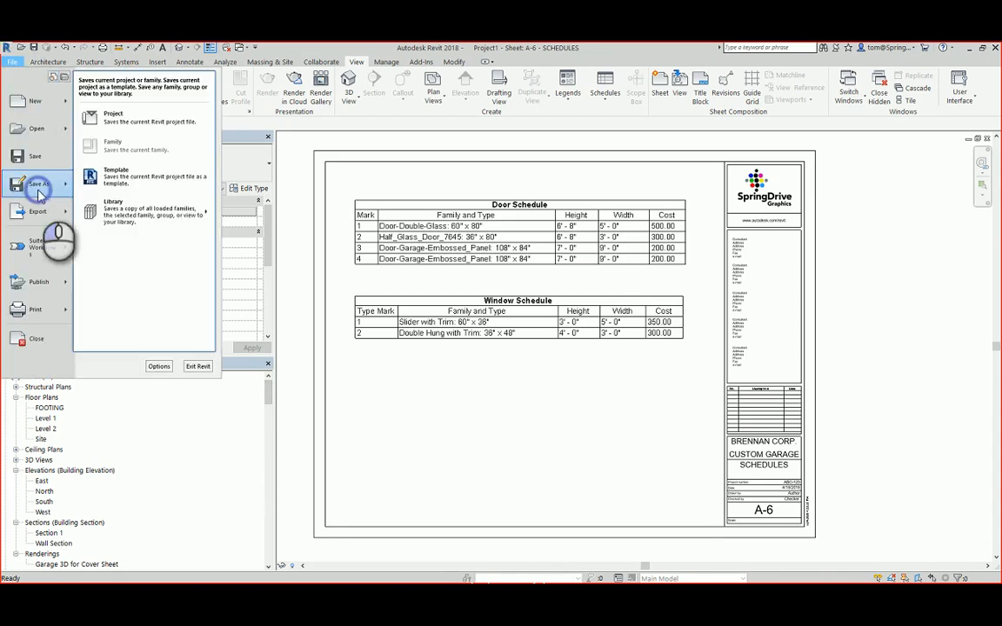
pyautogui.click(111, 118)
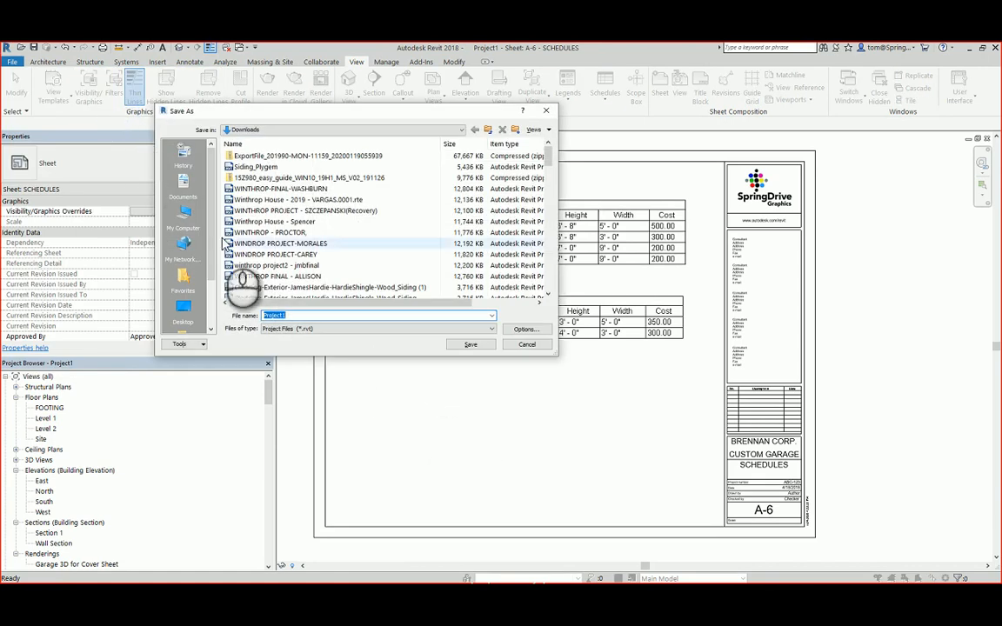
pyautogui.click(183, 305)
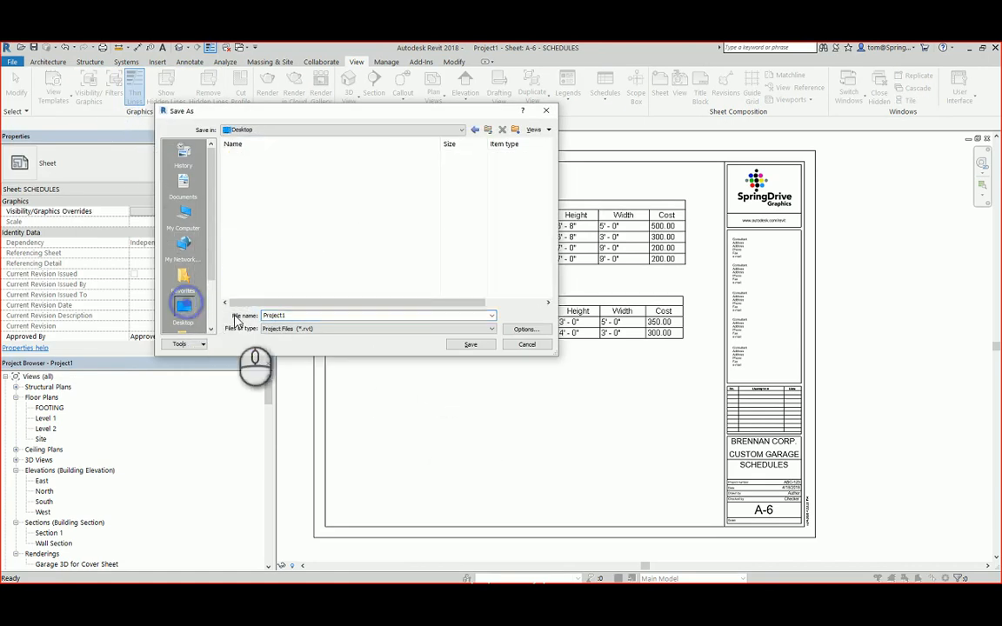
pyautogui.doubleClick(325, 316)
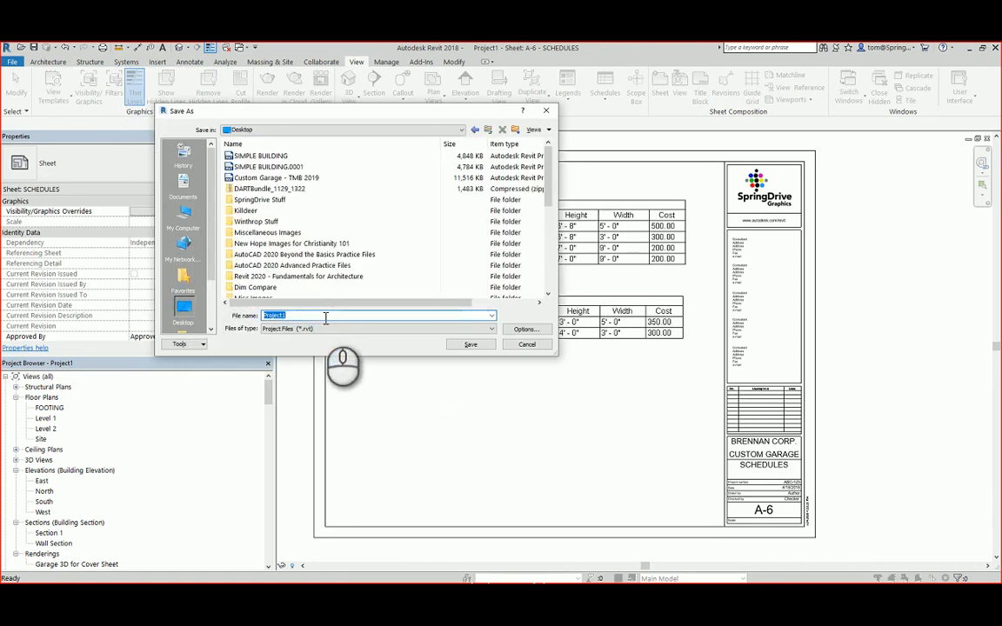
pyautogui.write('CUSTOM')
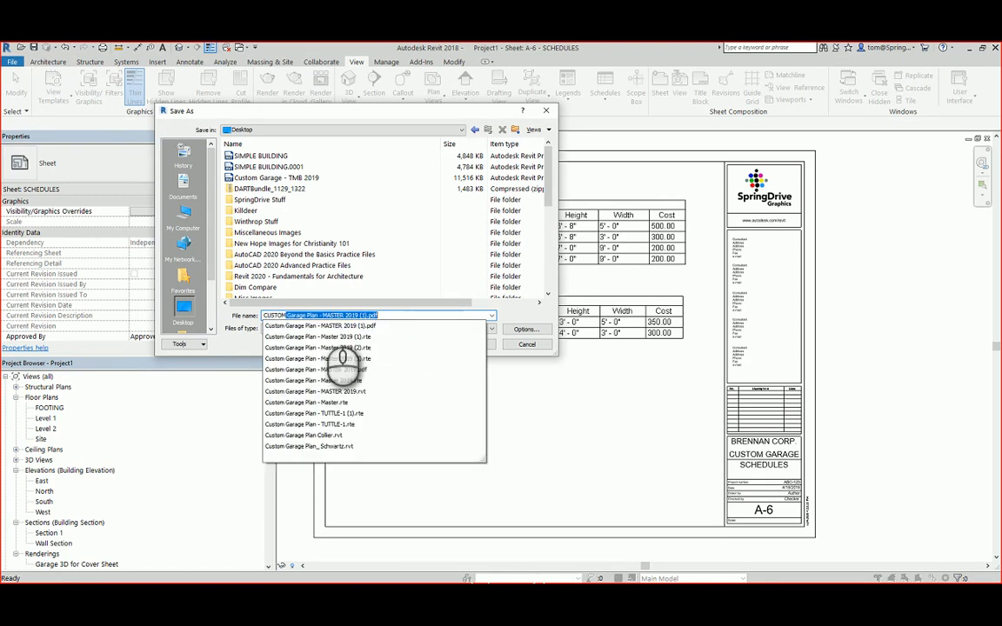
pyautogui.write(' GARAGE - BRE')
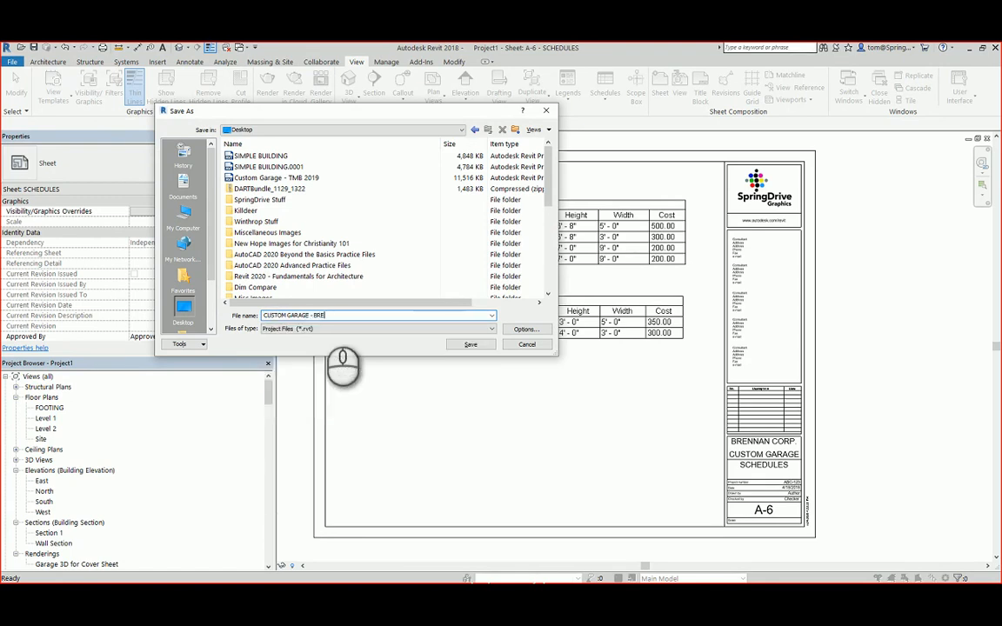
pyautogui.write('NNAN')
pyautogui.press('Return')
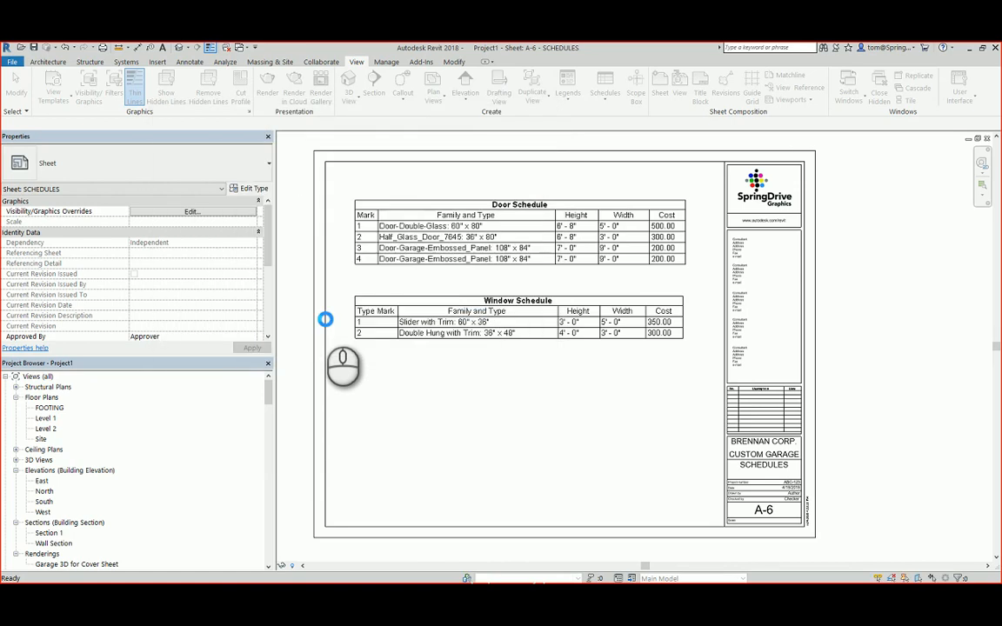